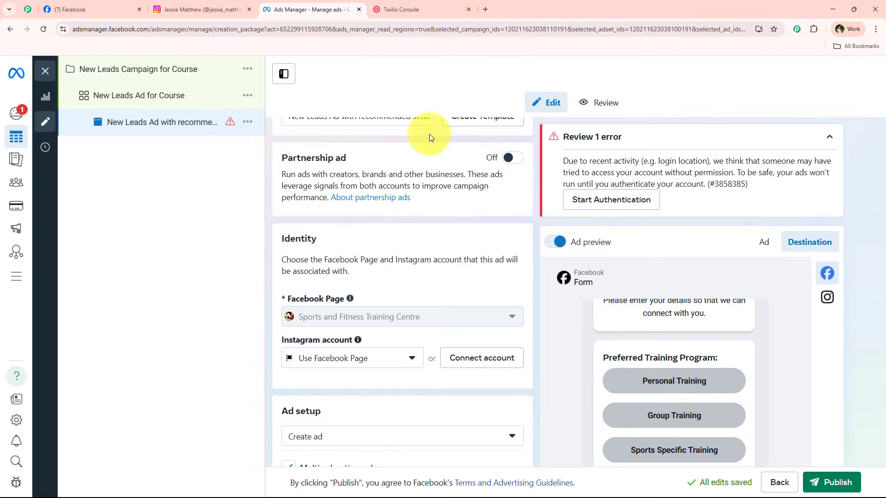
- Switch from the Facebook Ads Manager lead ad draft to the Twilio Console tab
click(475, 6)
- Load pabbly.com/connect in a new tab, glance at the Instagram tab, and come back
click(487, 6)
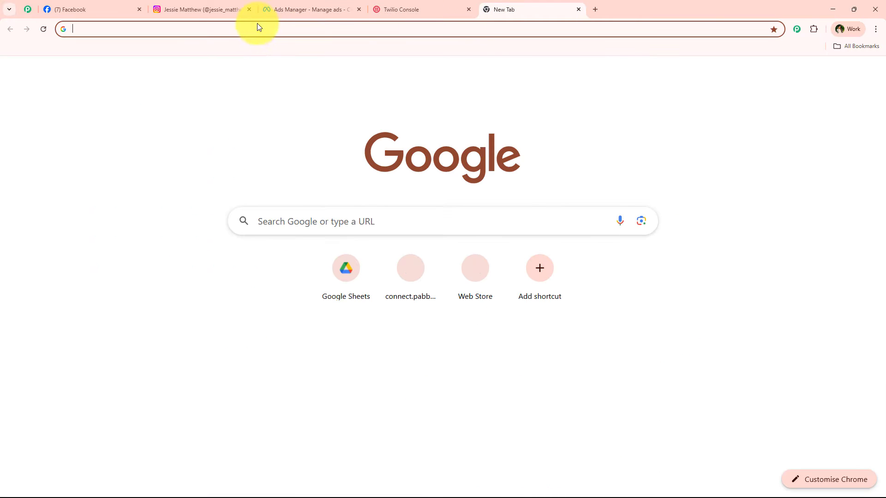
click(260, 26)
text(pabbly.com/connect)
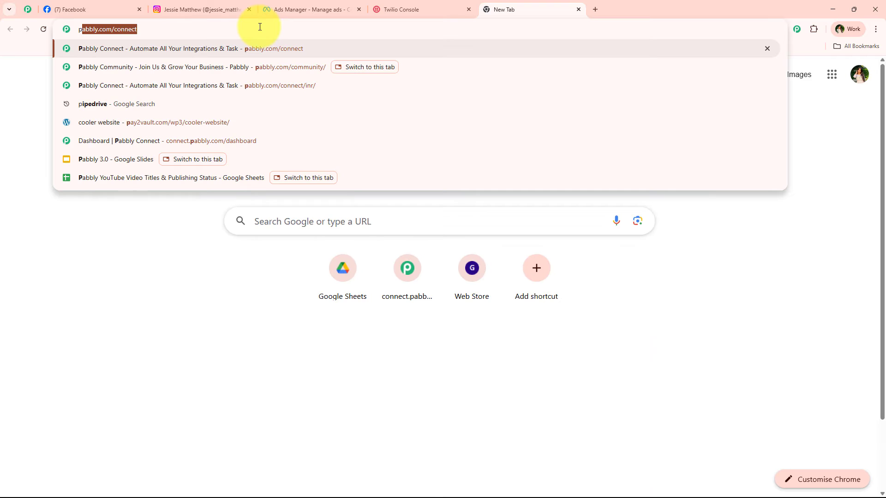
key(Return)
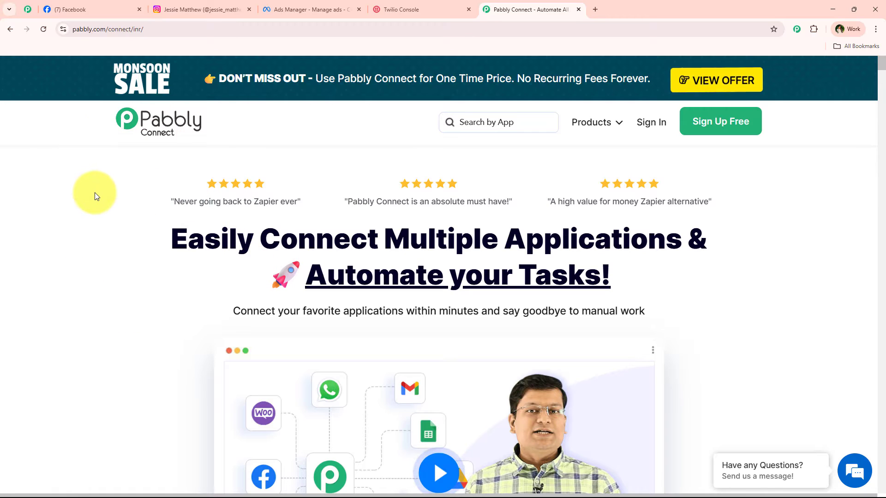
click(236, 7)
click(544, 11)
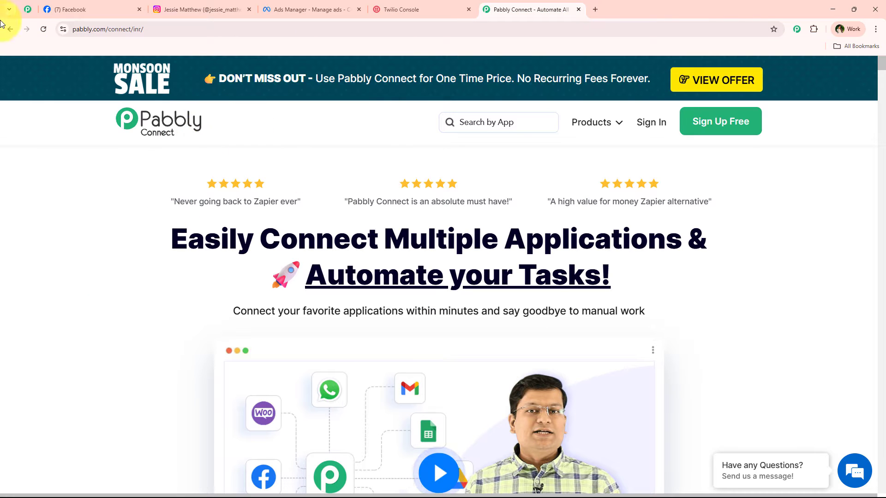
click(28, 10)
middle_click(120, 153)
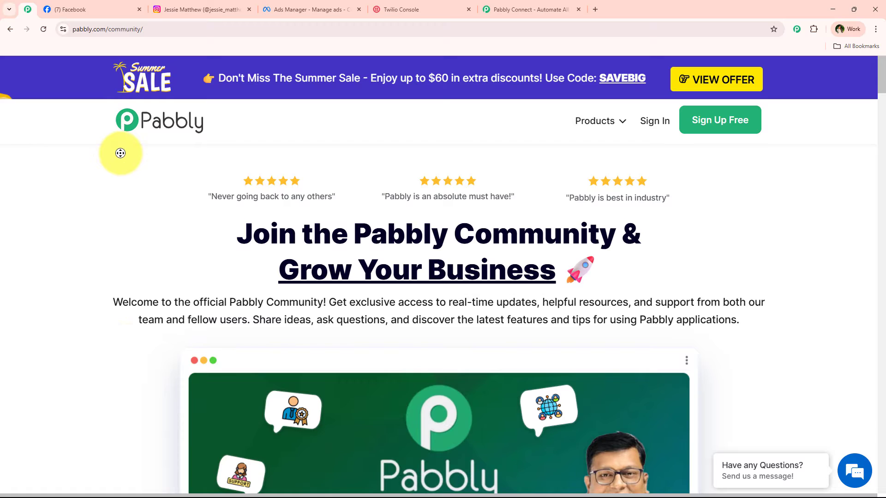
middle_click(123, 219)
middle_click(103, 259)
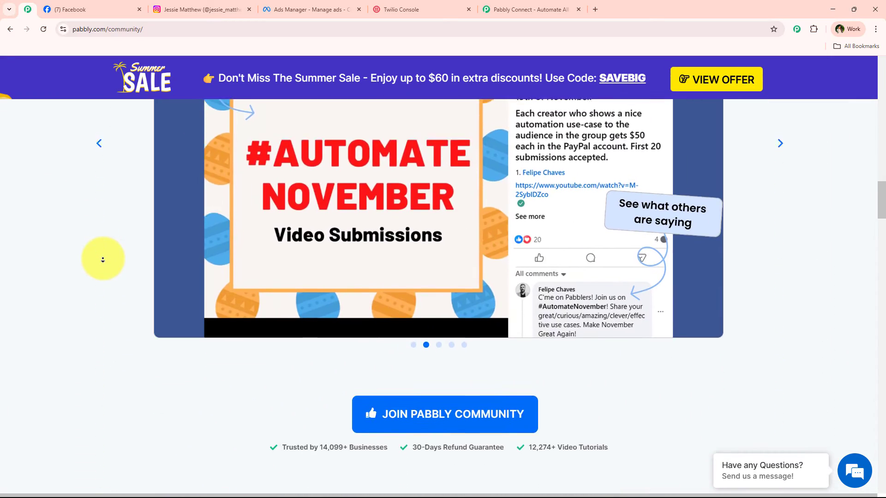
middle_click(103, 260)
scroll(180, 323, down, 10)
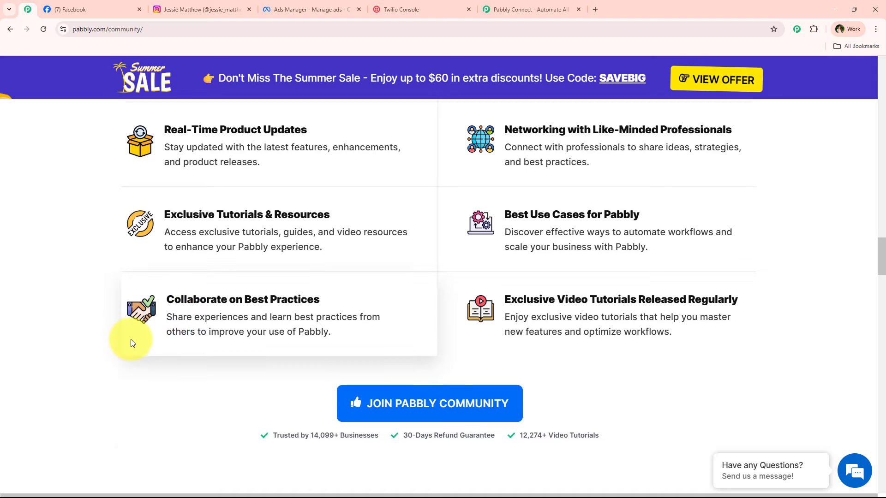
scroll(131, 339, up, 2)
scroll(138, 251, down, 15)
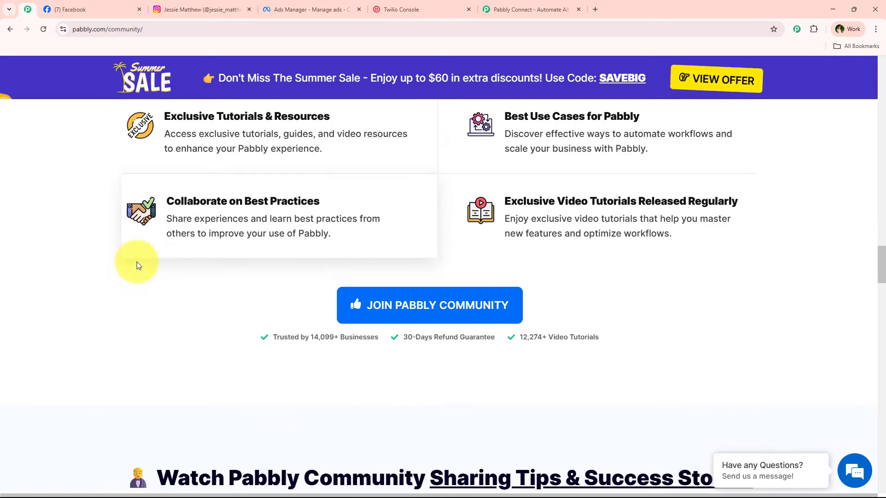
scroll(137, 262, down, 10)
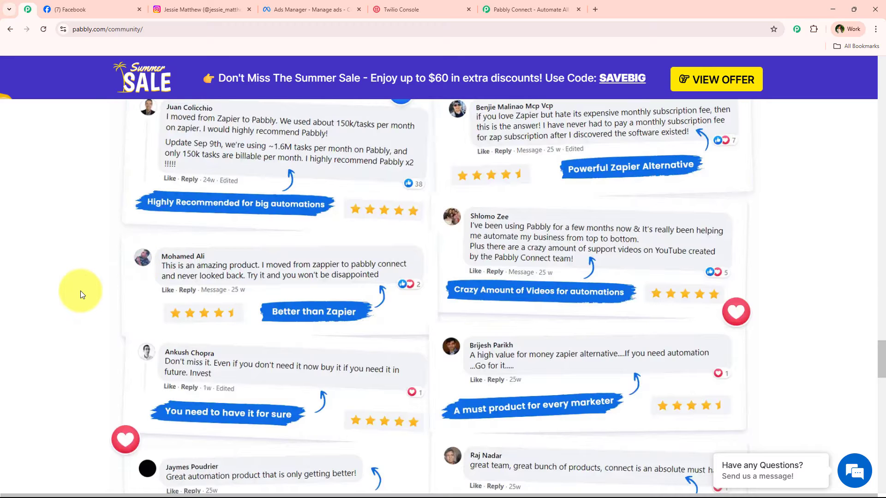
scroll(81, 294, down, 10)
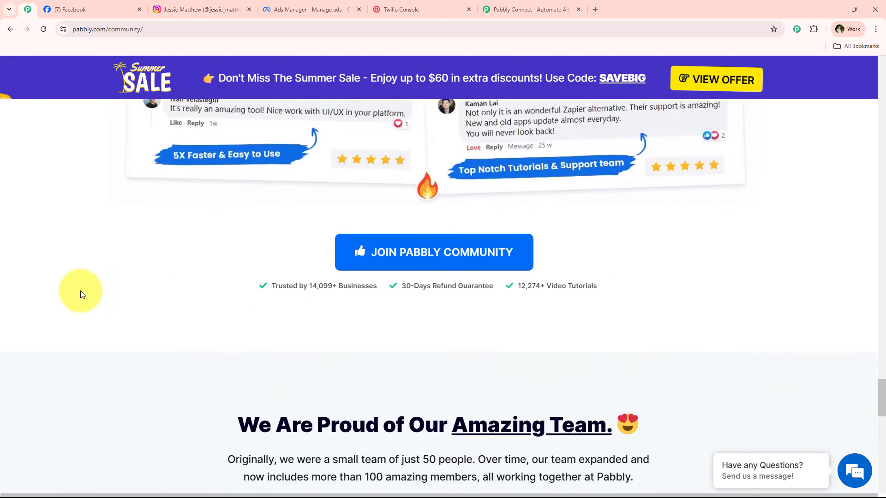
scroll(81, 290, down, 10)
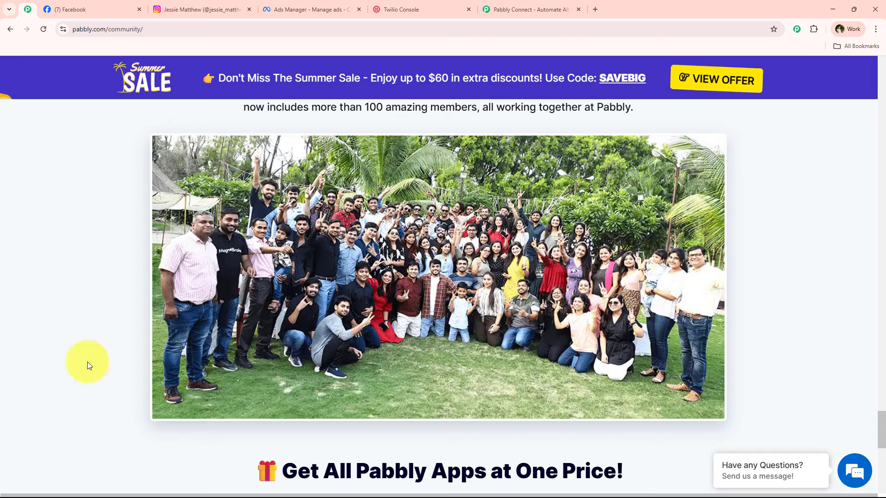
scroll(95, 297, up, 20)
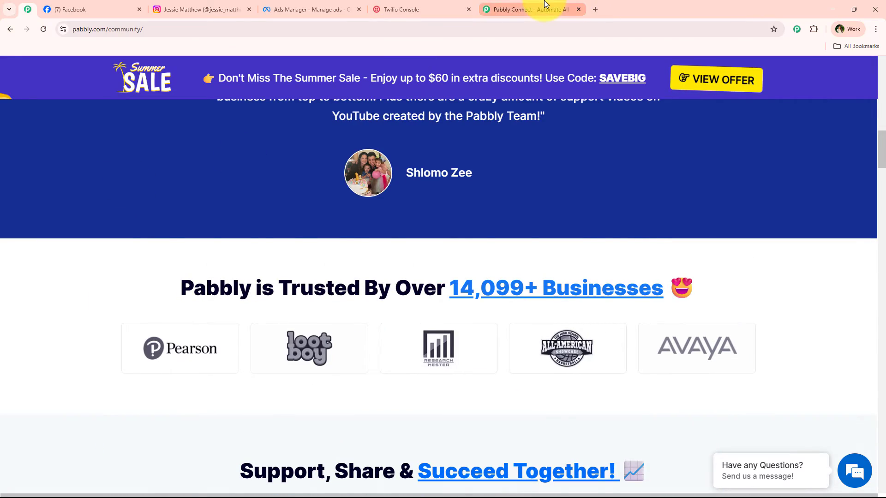
click(545, 5)
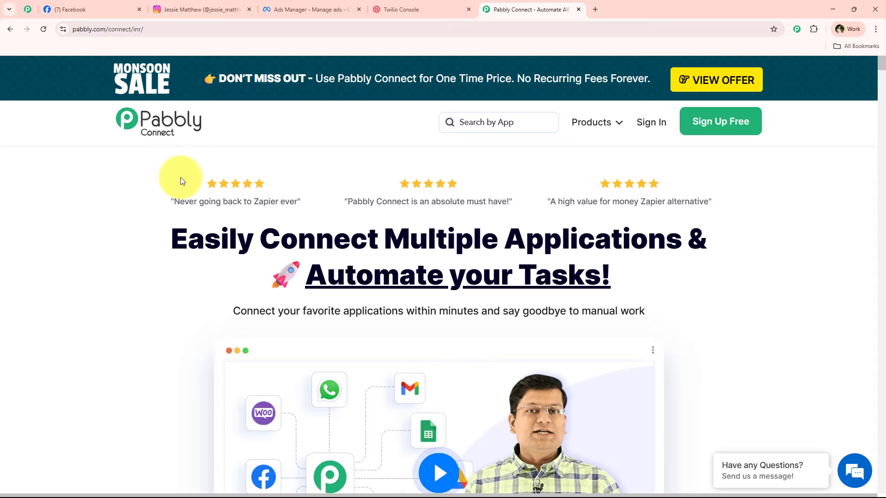
- Sign in to Pabbly and launch Pabbly Connect from the account's apps
click(650, 132)
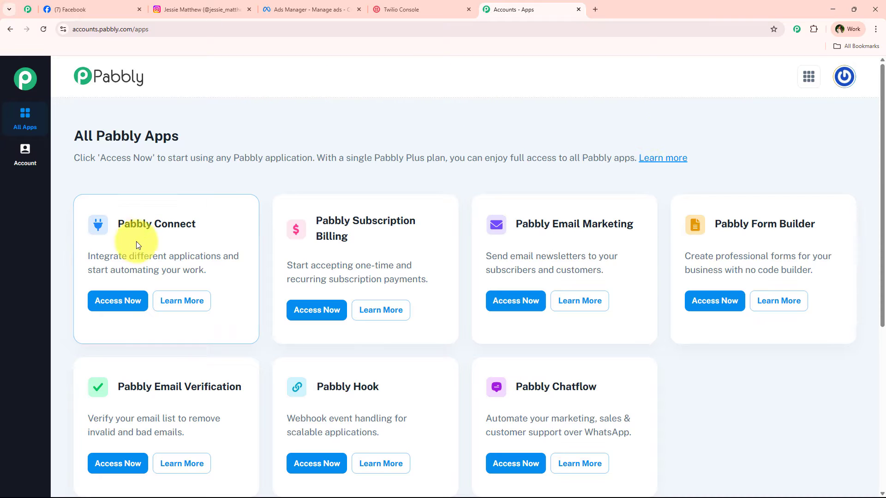
drag(128, 256, 226, 256)
click(116, 309)
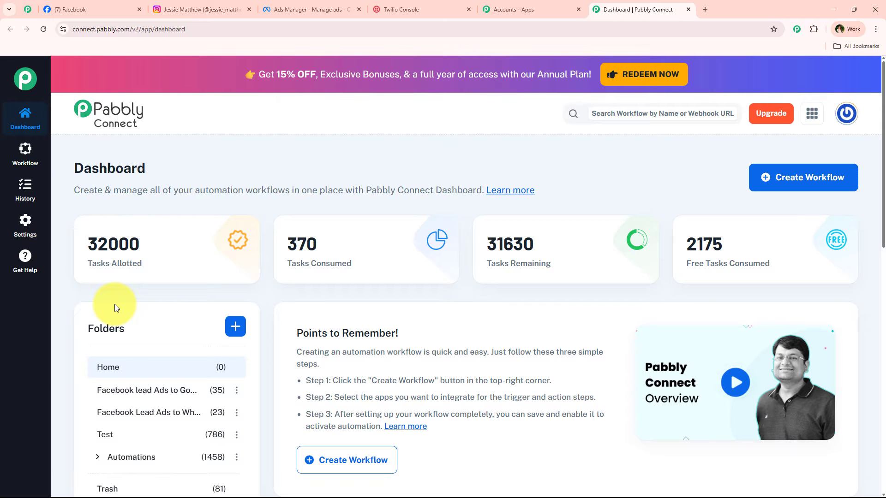
- Look over the folder options, expanding Automations and dismissing the new workflow and folder forms
click(778, 182)
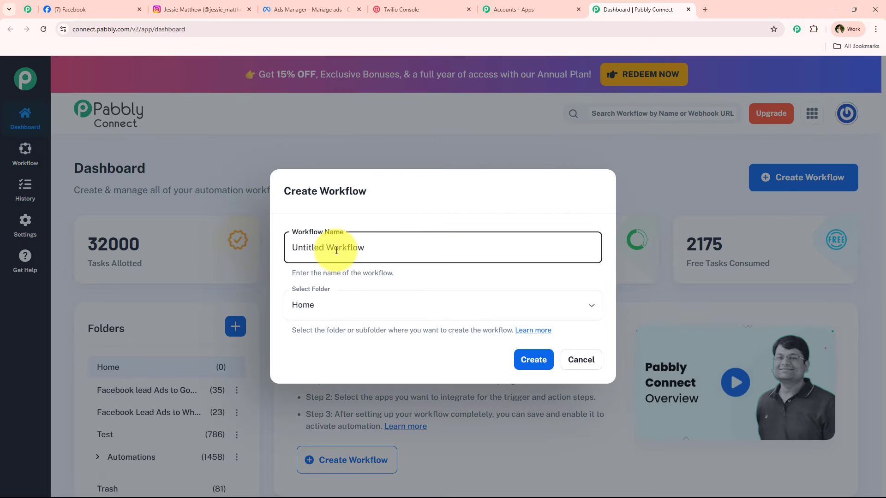
click(330, 306)
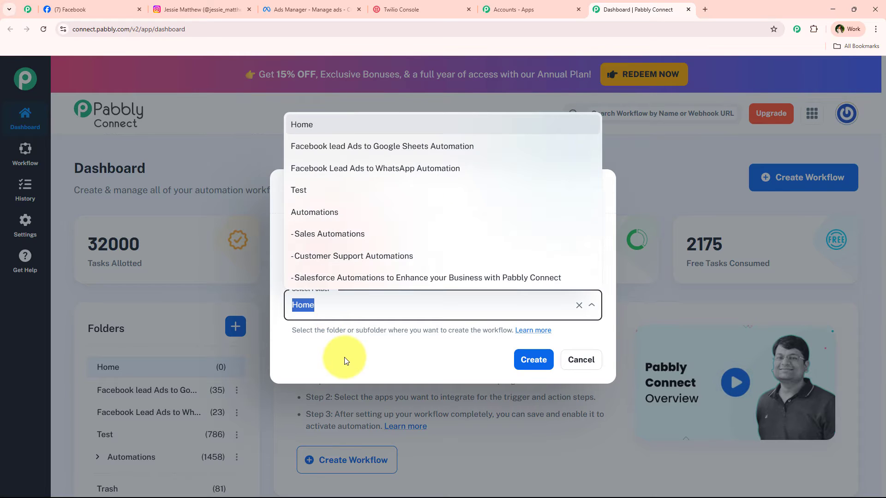
click(344, 357)
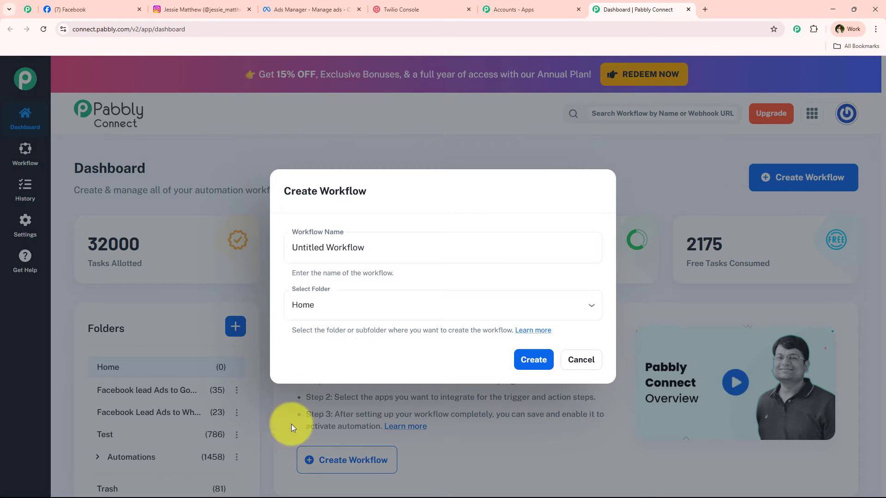
click(576, 360)
scroll(91, 356, down, 2)
click(92, 358)
scroll(184, 322, down, 2)
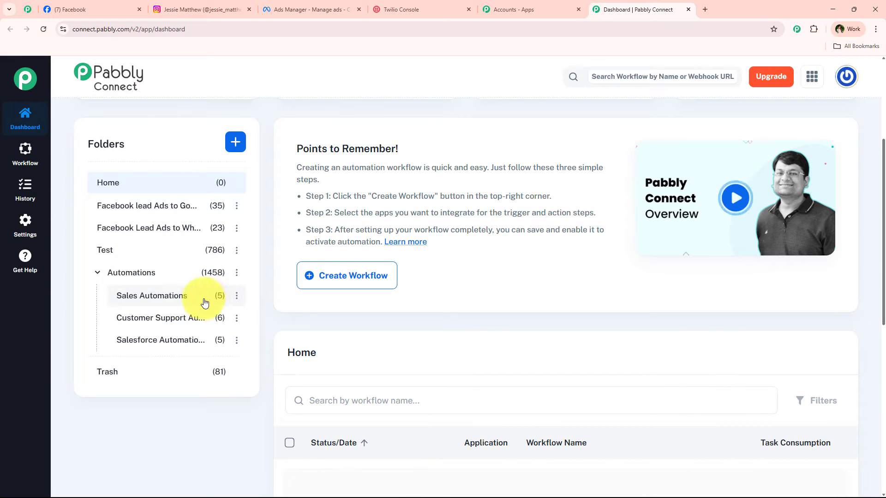
scroll(189, 291, up, 3)
click(239, 326)
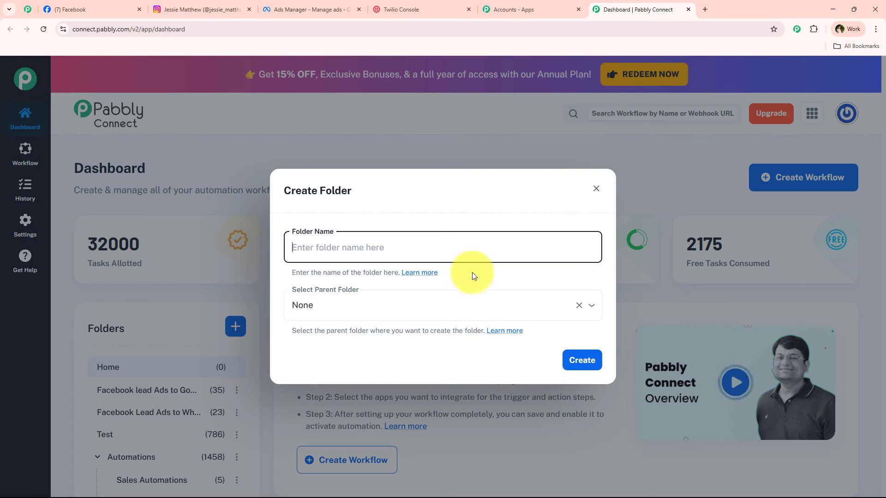
click(596, 188)
- Create 'Instantly Send Welcome SMS to Instagram Leads – Automate It Now!' in the Automations folder
click(800, 179)
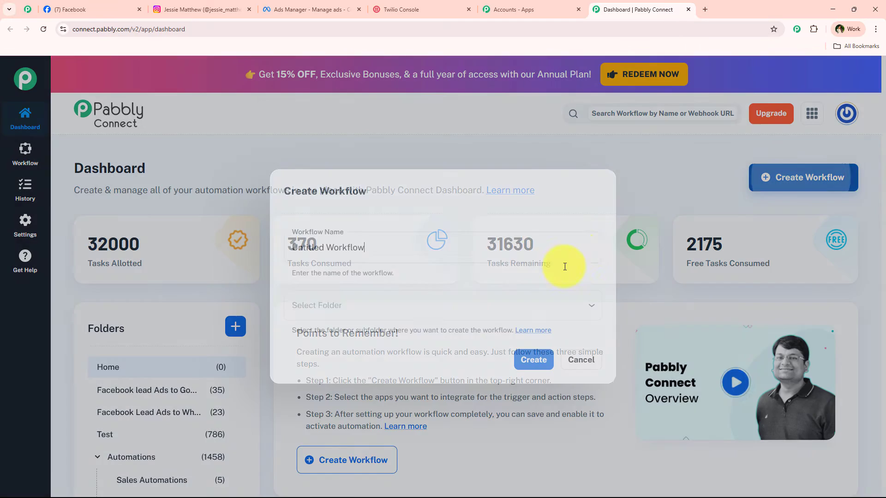
click(409, 306)
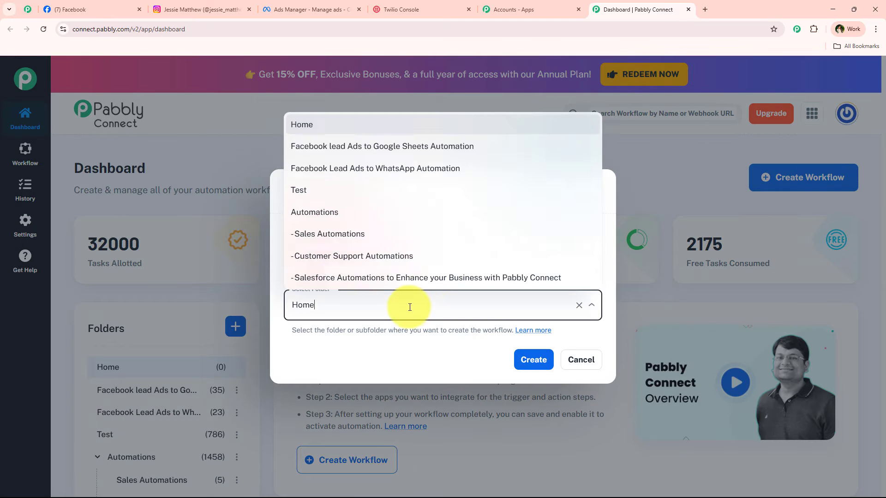
click(355, 212)
drag(450, 253, 286, 251)
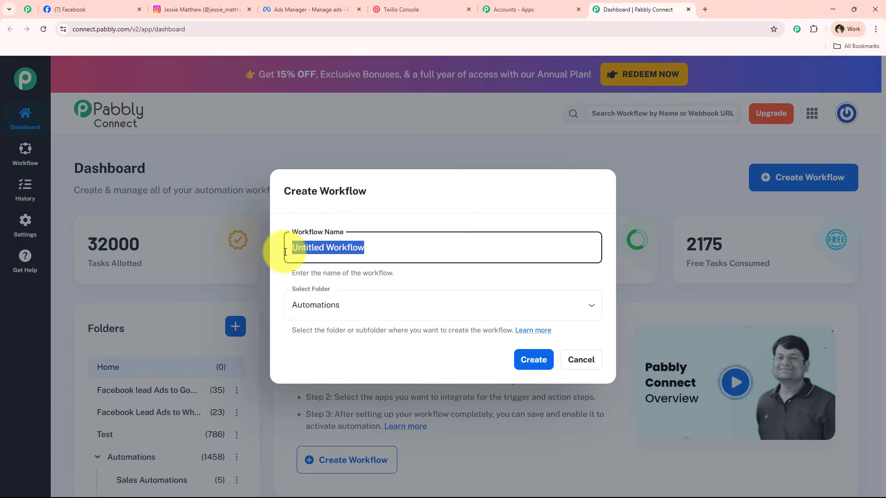
text(Instantly Send Welcome SMS to Instagram Leads – Automate It Now!)
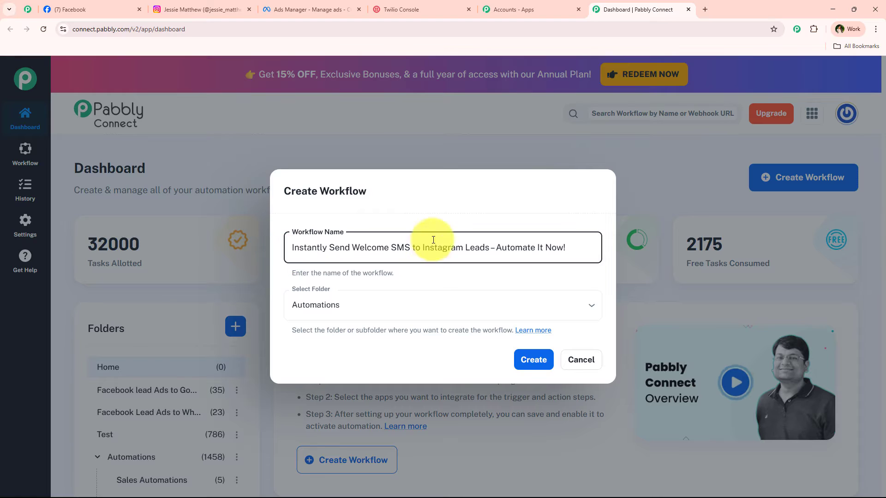
click(466, 282)
click(474, 253)
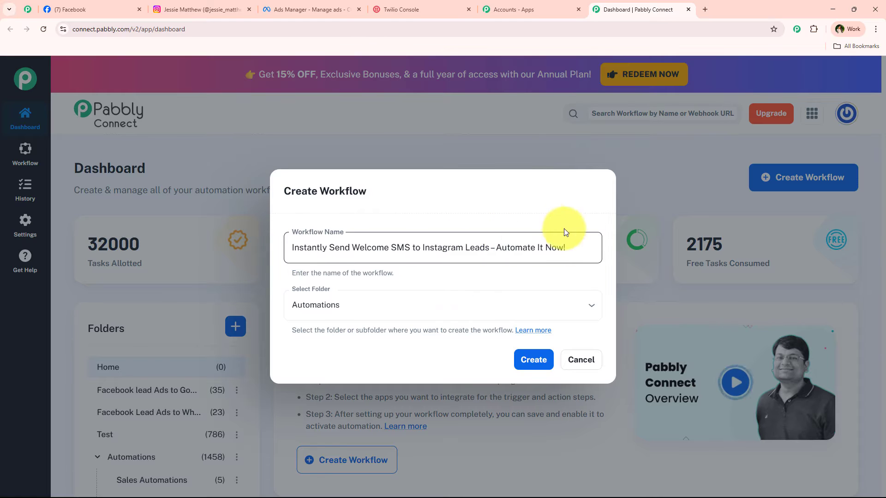
click(649, 260)
click(536, 359)
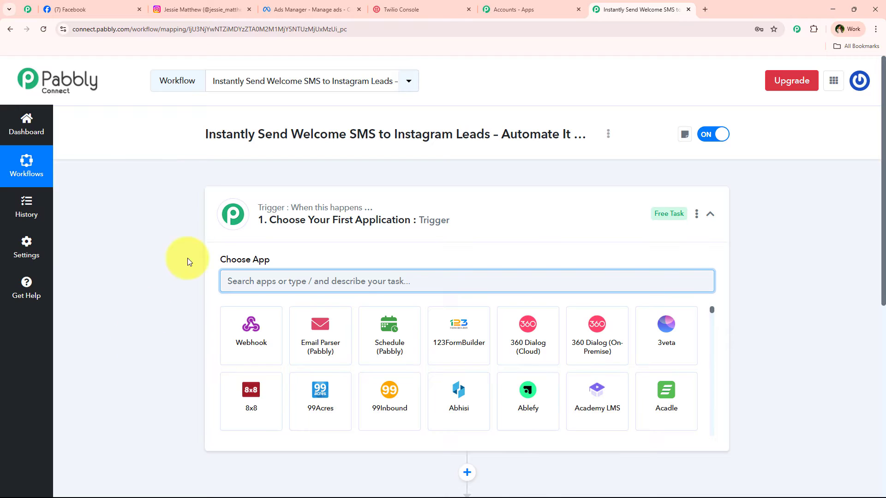
- Collapse the trigger card to lay out both the empty Trigger and Action steps
click(446, 232)
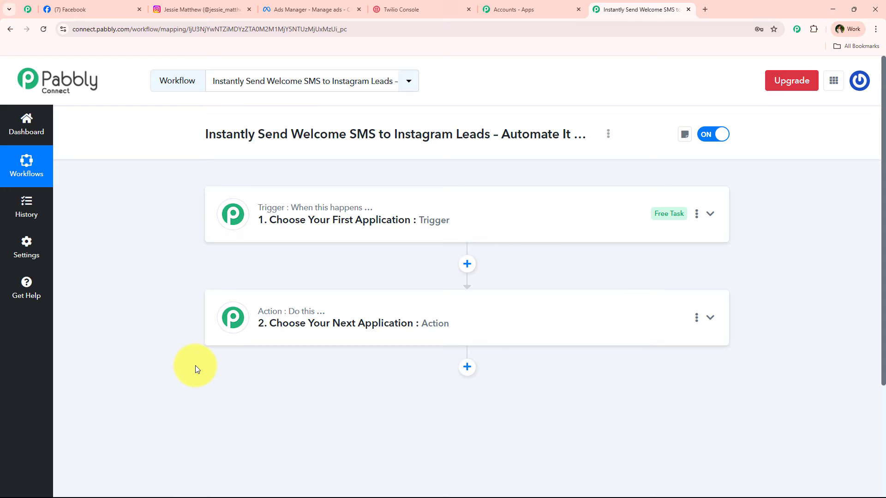
mouse_move(303, 212)
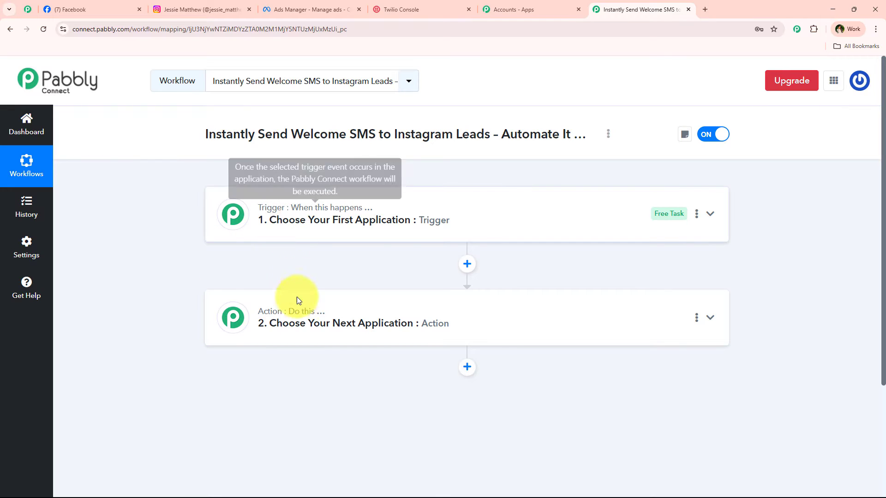
mouse_move(296, 316)
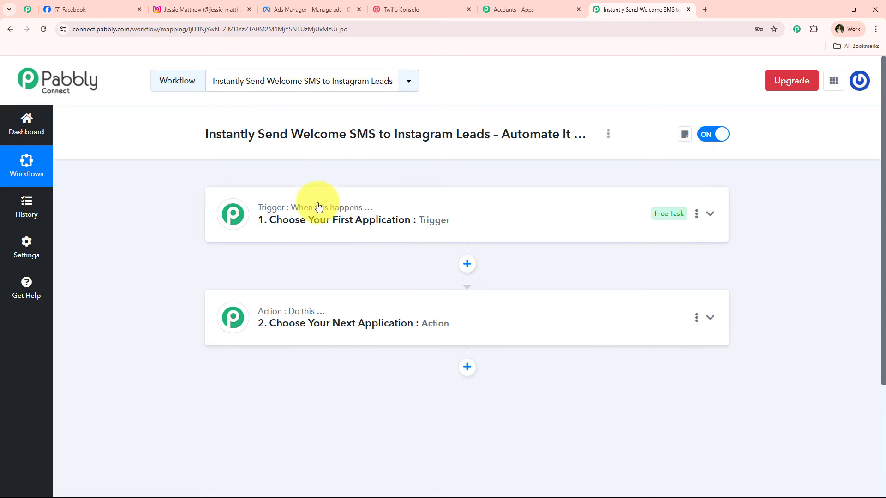
- Set the trigger app to Instagram Lead Ads with the New Lead (Instant) event
click(389, 238)
click(303, 277)
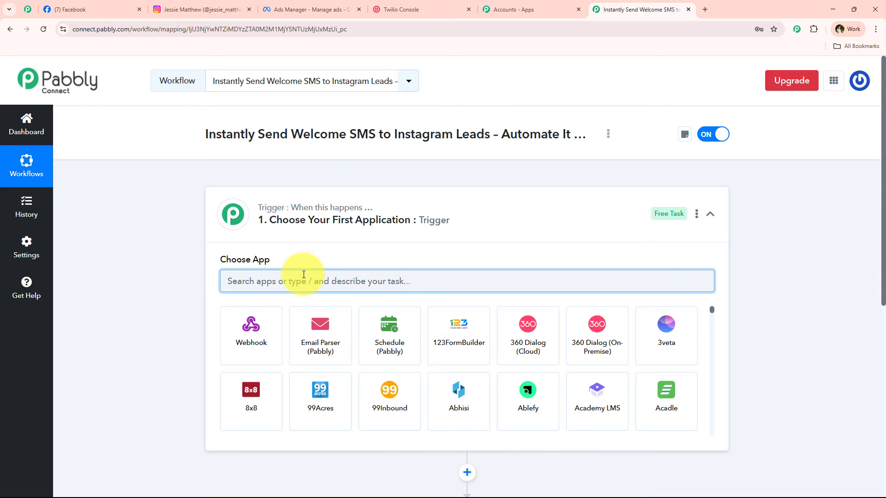
text(Ins)
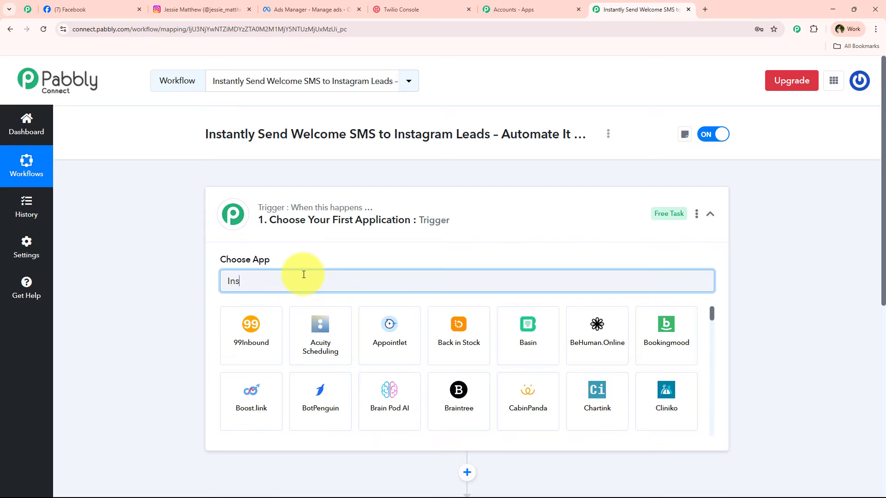
text(ta)
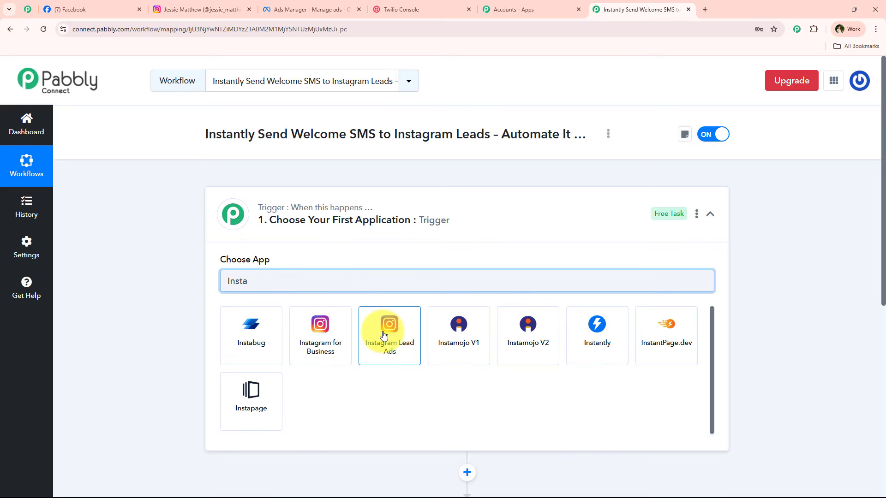
click(383, 331)
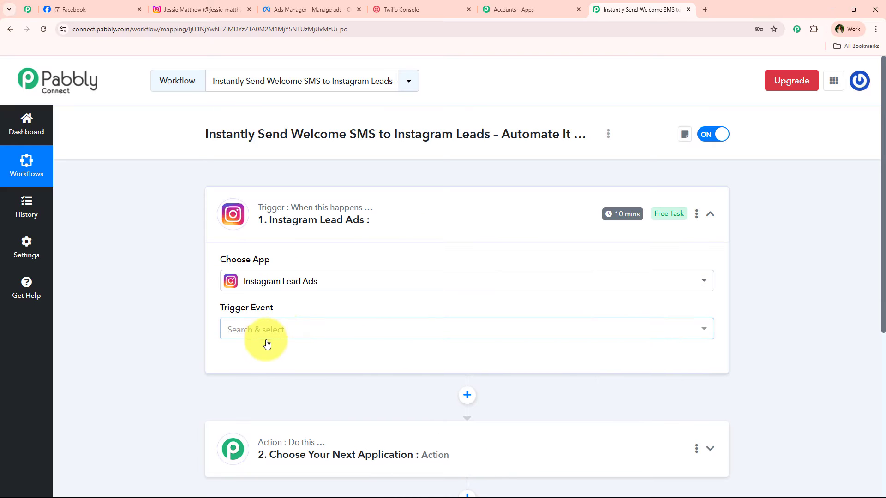
click(263, 333)
scroll(353, 261, down, 2)
click(308, 331)
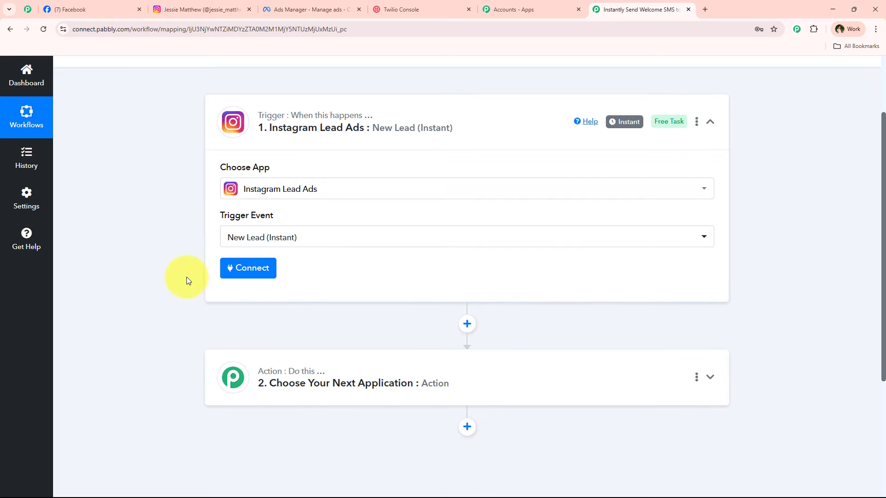
- Check the Facebook page, then begin connecting an Instagram Lead Ads account
click(70, 9)
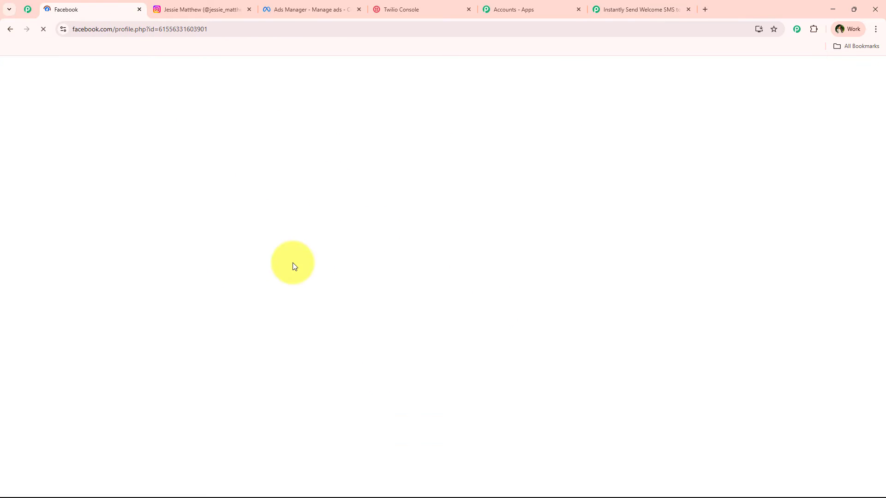
scroll(394, 332, down, 3)
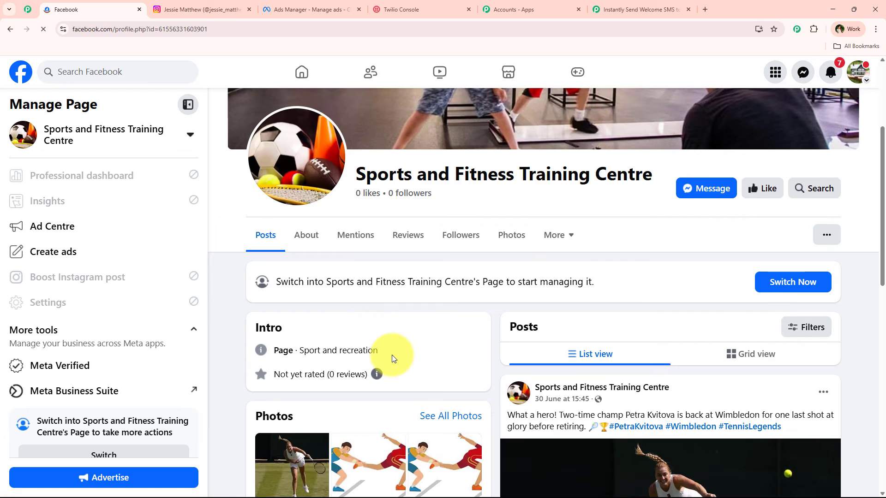
scroll(391, 355, up, 4)
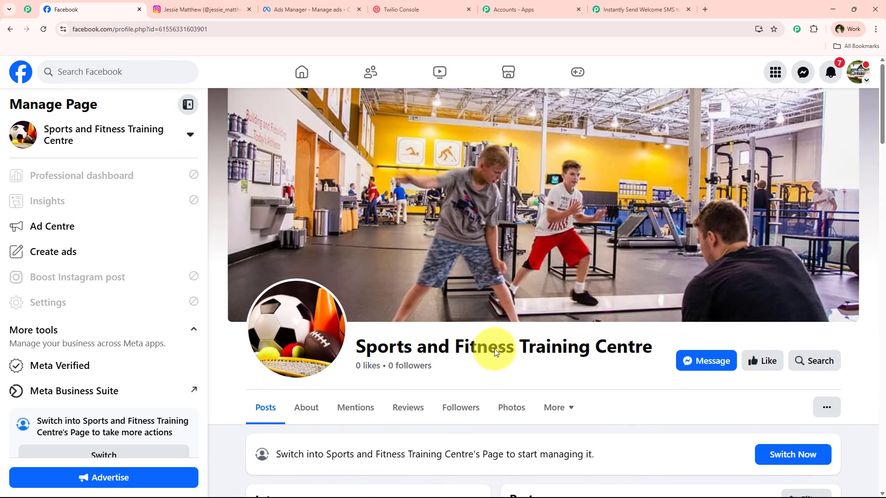
click(634, 9)
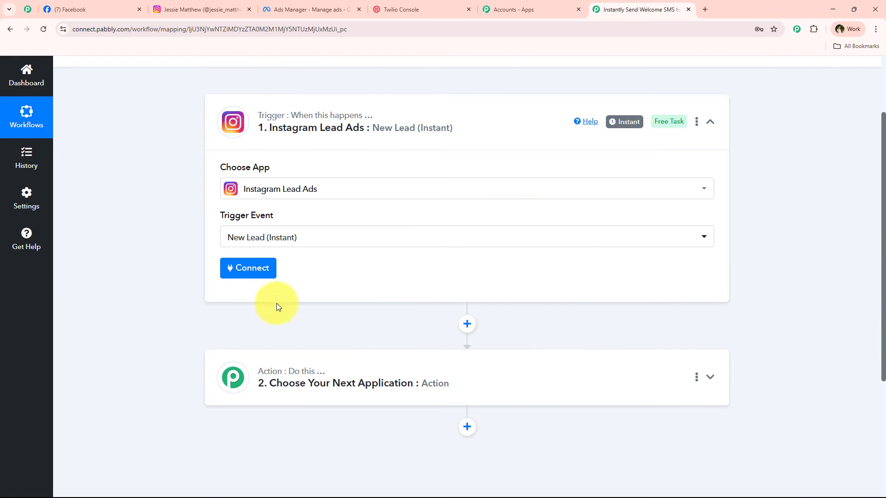
click(264, 276)
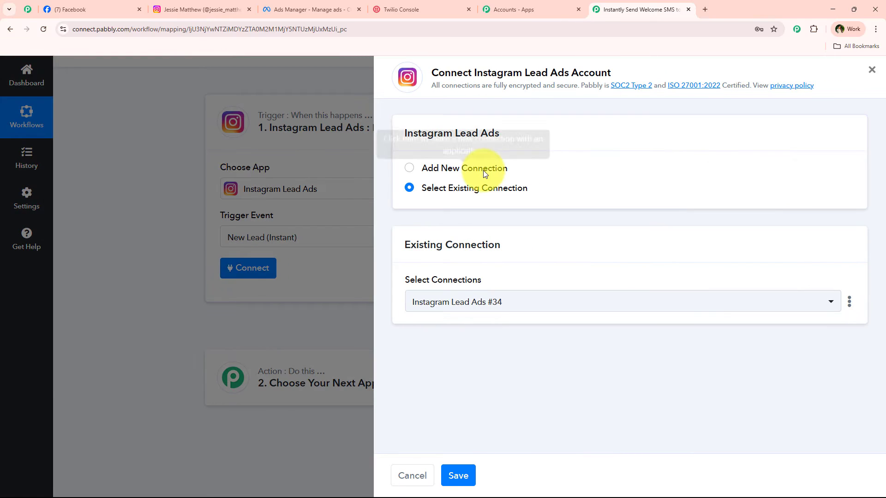
- Add a new Instagram Lead Ads connection and authorise it via the Facebook sign-in popup
click(420, 170)
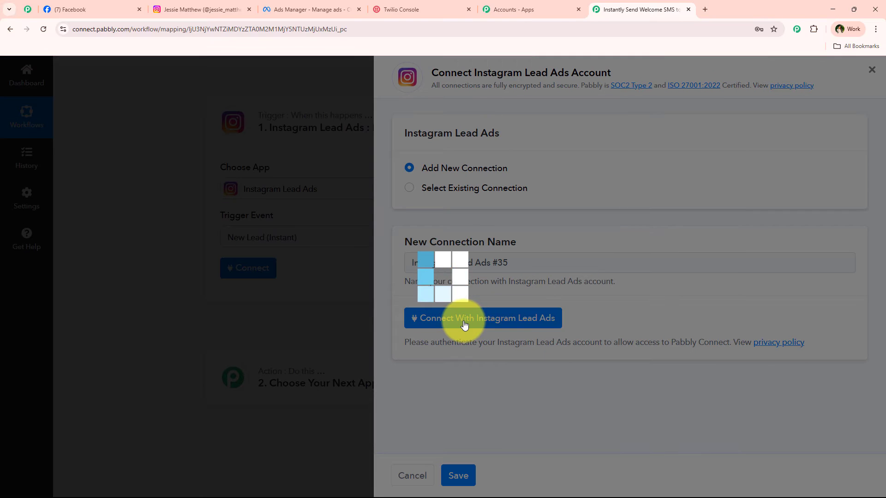
click(503, 318)
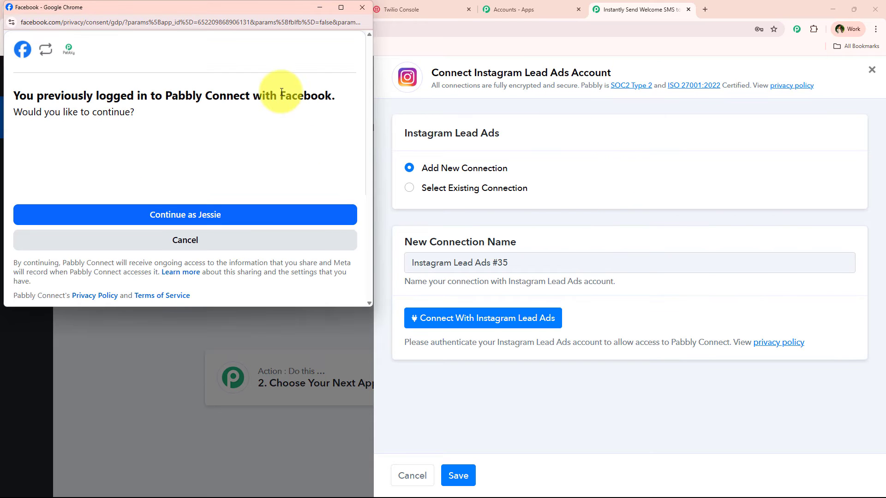
drag(278, 96, 343, 96)
drag(263, 13, 275, 51)
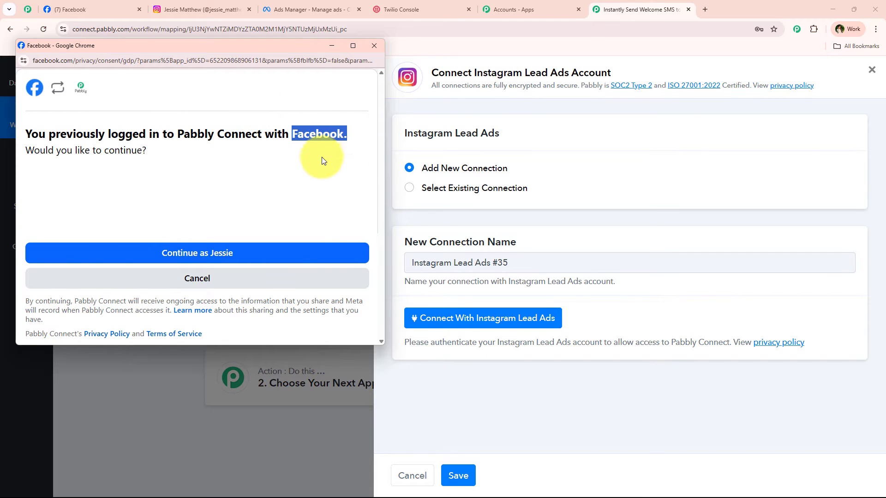
click(277, 251)
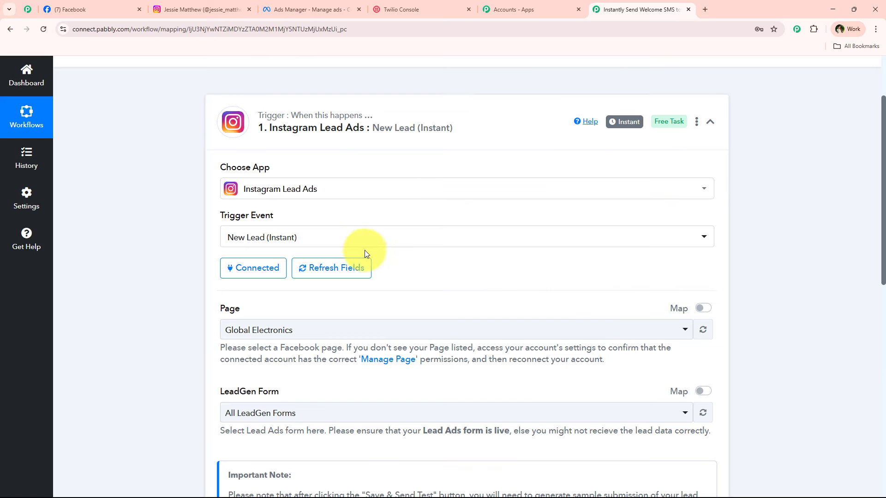
- Search 'spo' and choose Sports and Fitness Training Centre as the trigger Page
scroll(159, 240, down, 3)
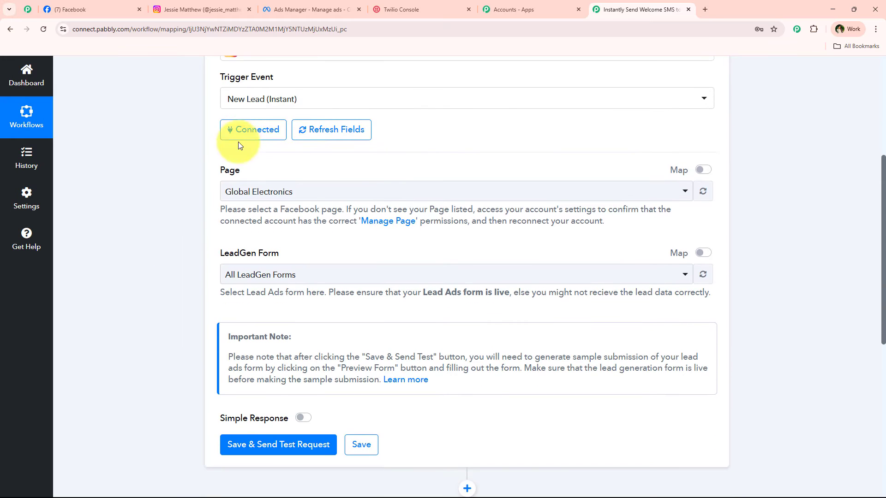
click(398, 192)
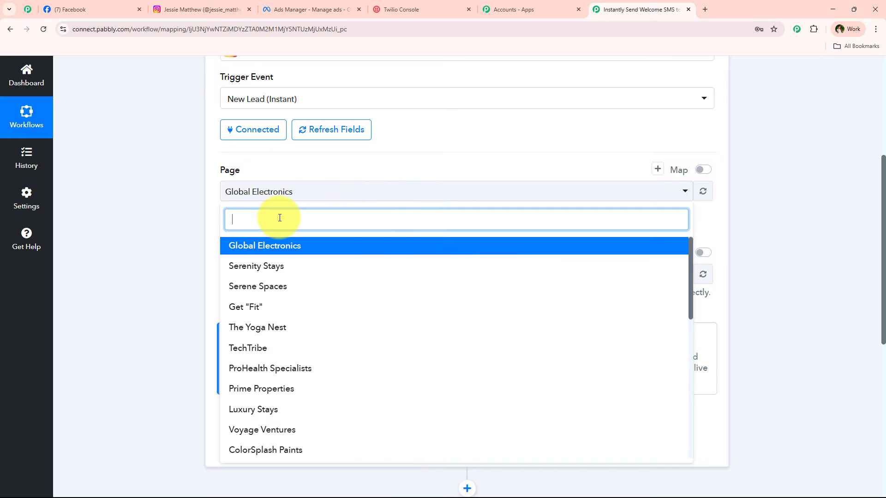
text(spo)
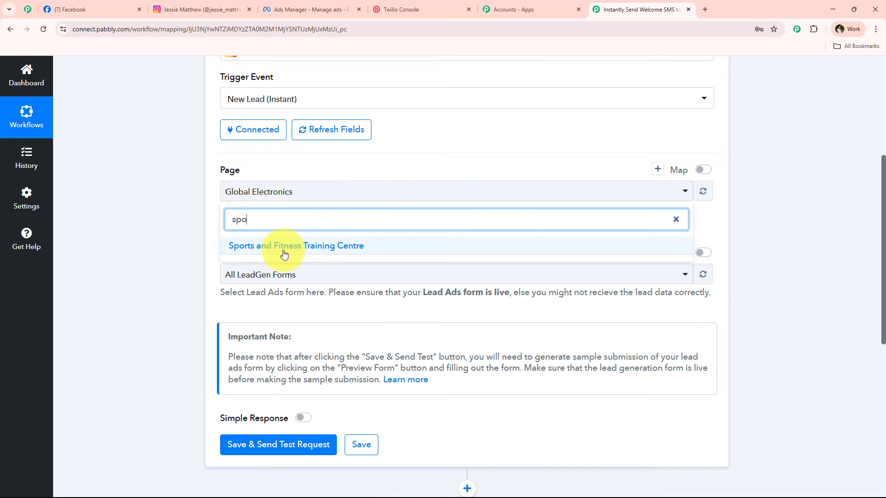
click(283, 249)
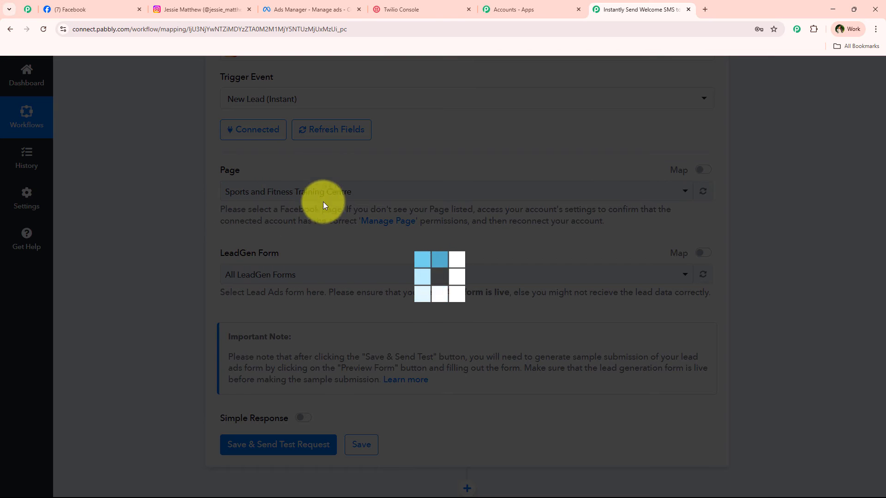
- Compare against the page's full name on the Facebook tab, then return to the workflow
click(72, 9)
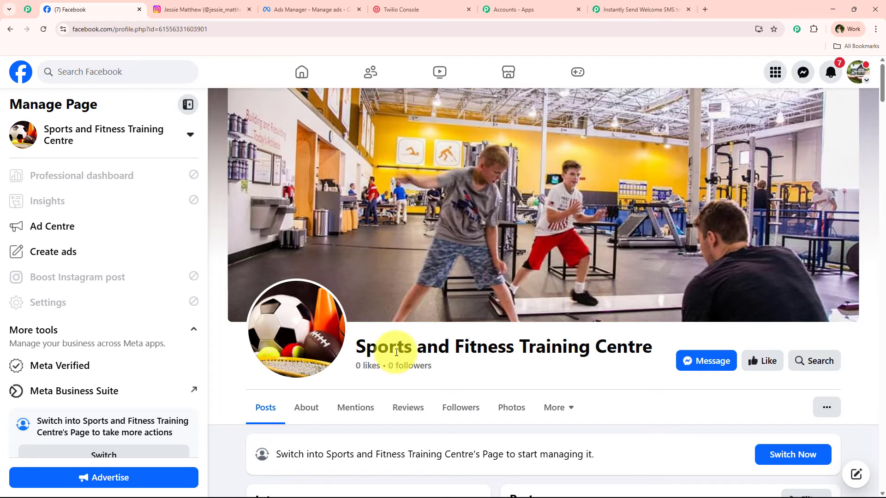
drag(357, 345, 655, 344)
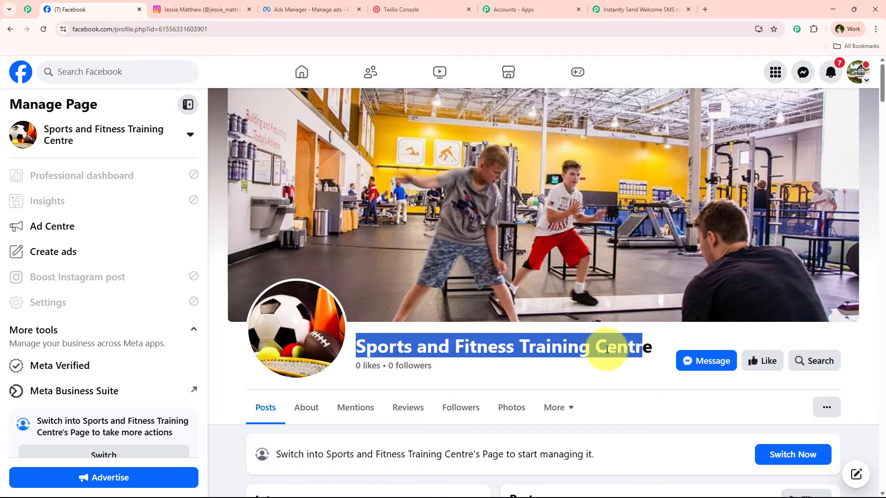
click(602, 346)
click(646, 9)
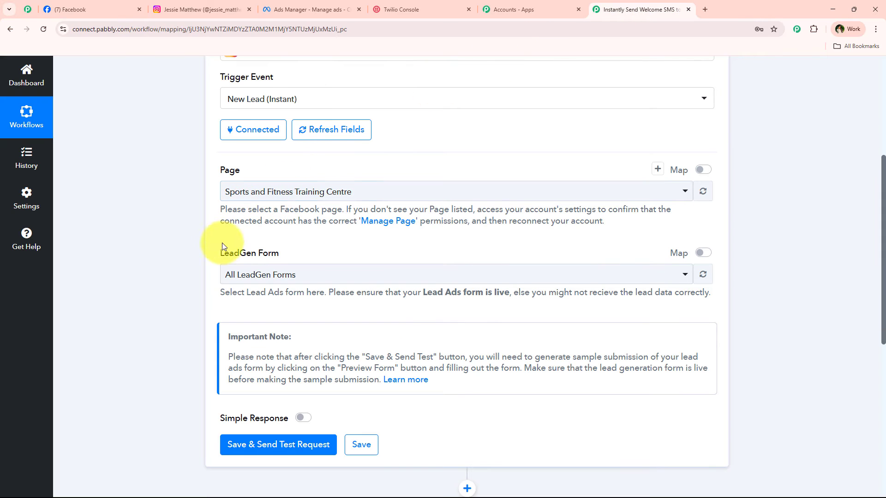
scroll(227, 238, down, 1)
- Choose Lead Form New as the trigger's LeadGen Form
click(240, 229)
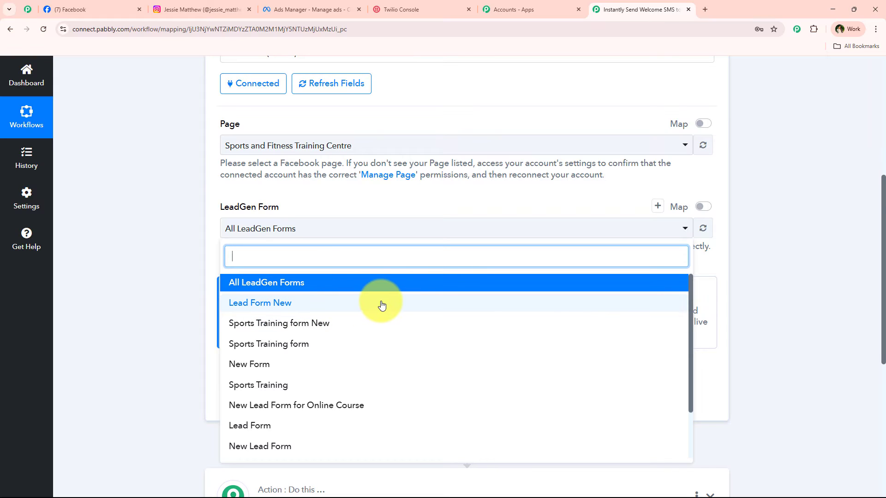
click(338, 301)
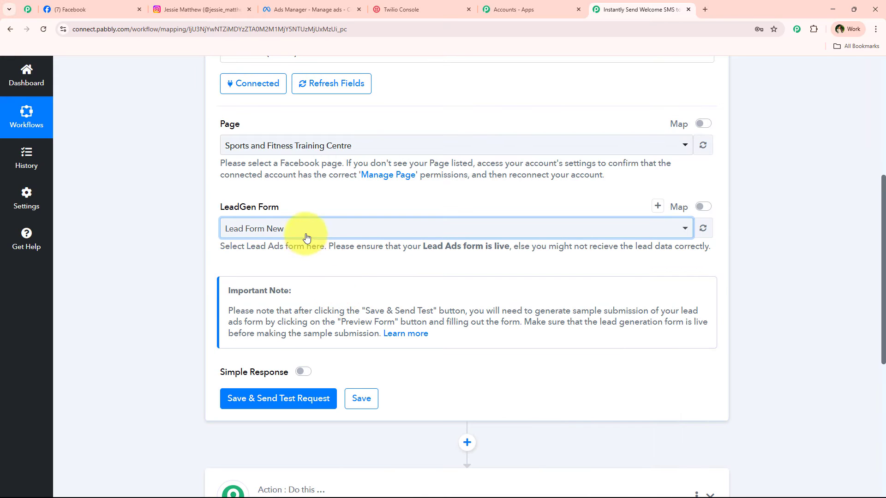
click(336, 231)
click(192, 297)
scroll(192, 297, down, 3)
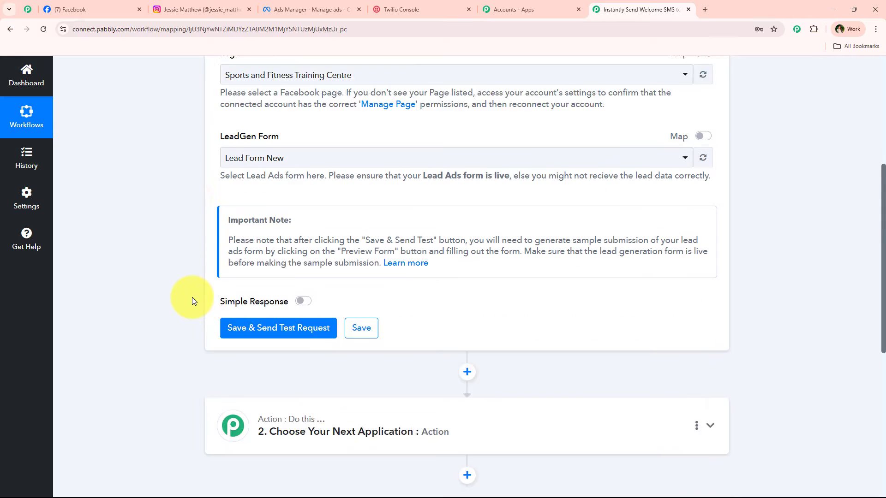
- Save the trigger and send a test request, leaving it waiting for a test lead
click(257, 272)
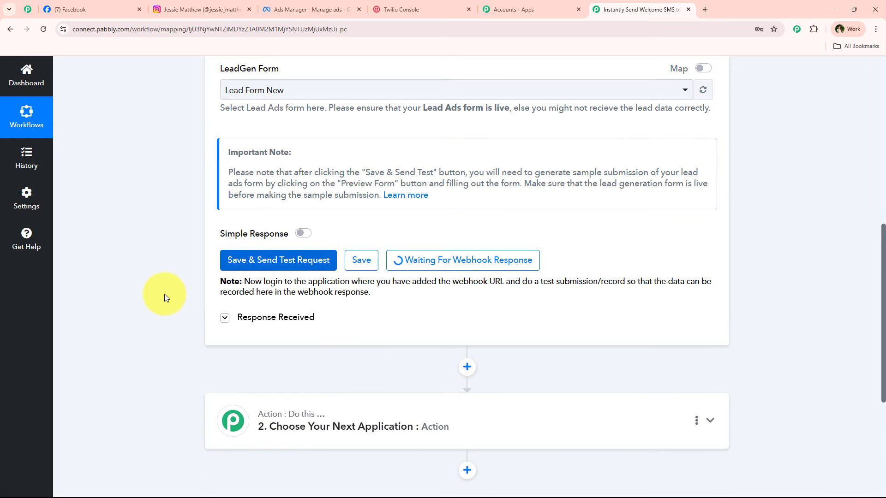
scroll(168, 292, down, 2)
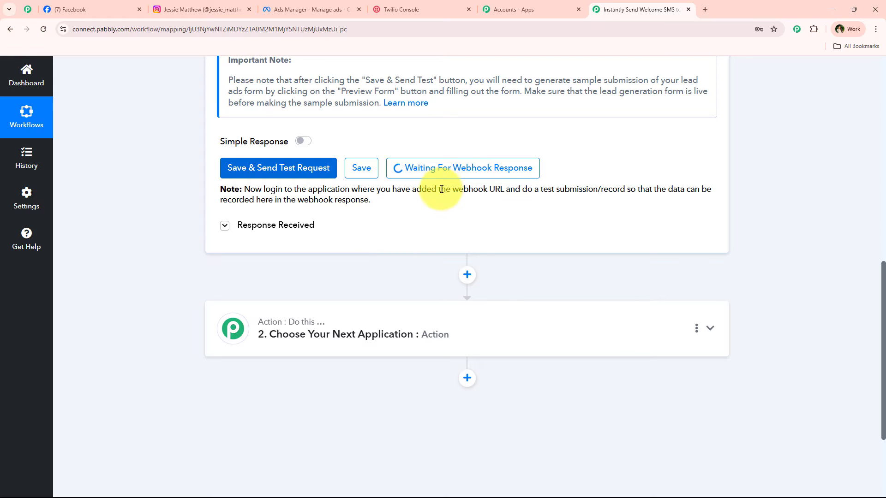
drag(522, 190, 620, 191)
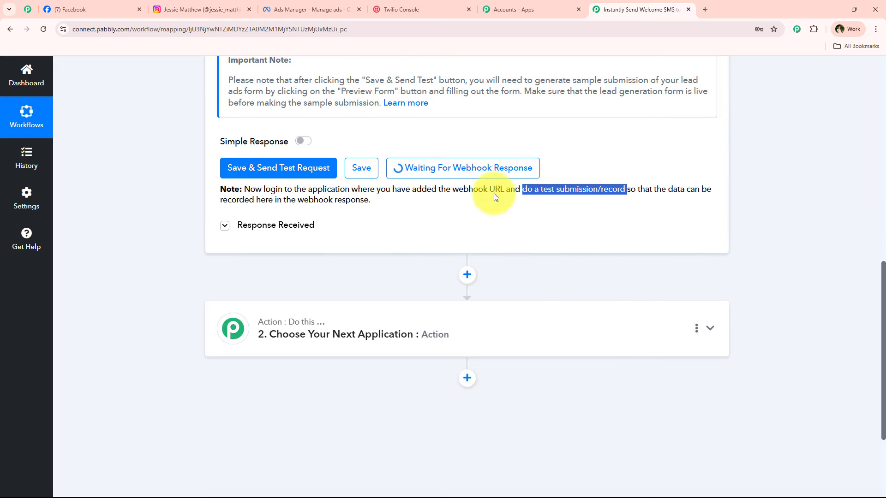
- Find Meta for Developers in a new tab and open its developer resources list
click(702, 13)
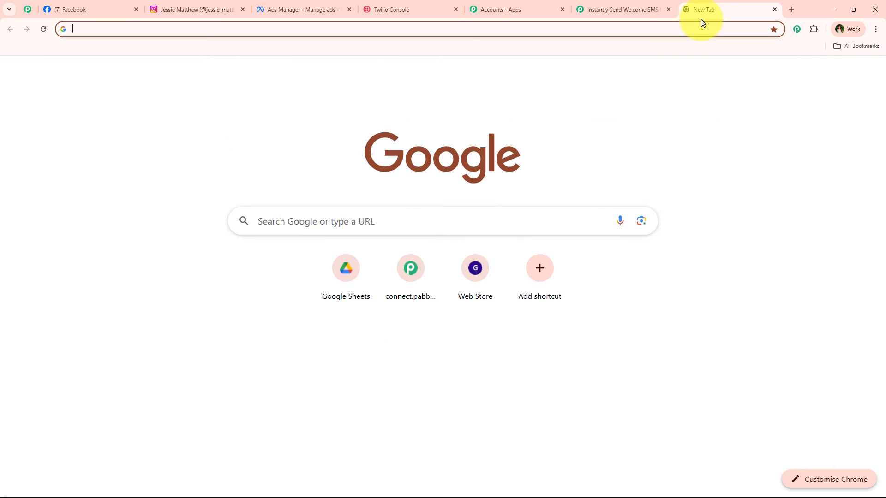
text(me)
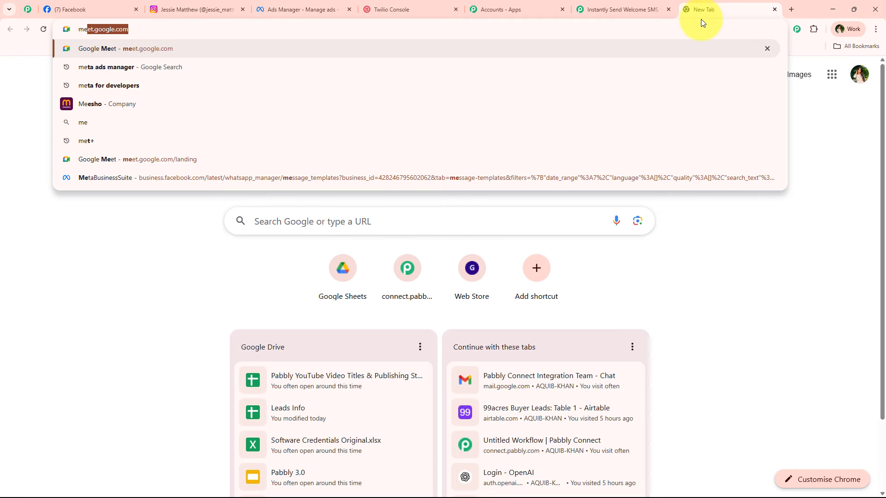
key(Down)
key(Down)
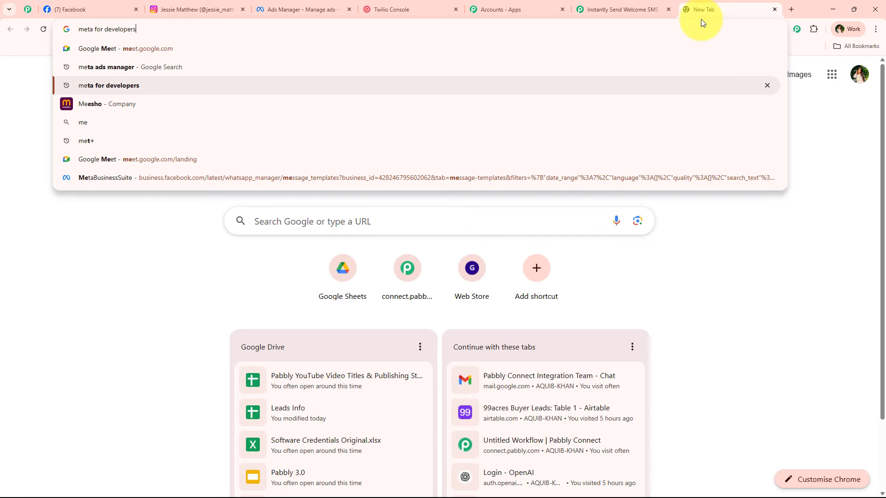
key(Return)
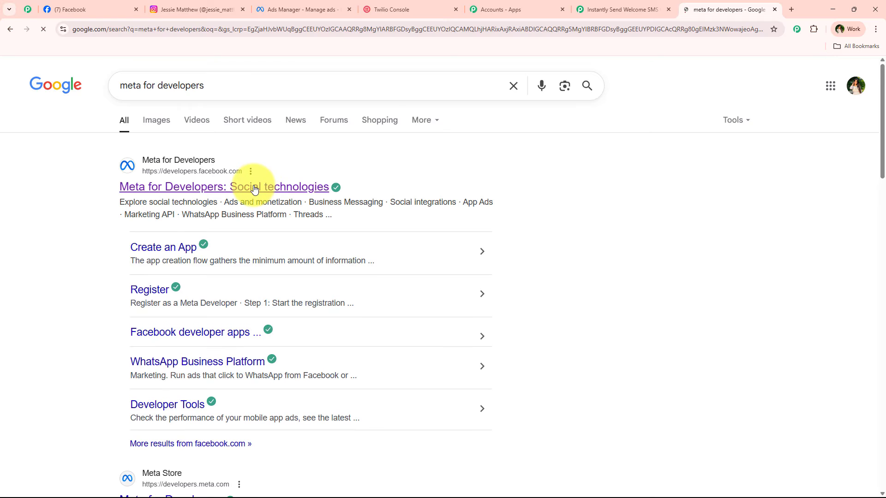
click(254, 187)
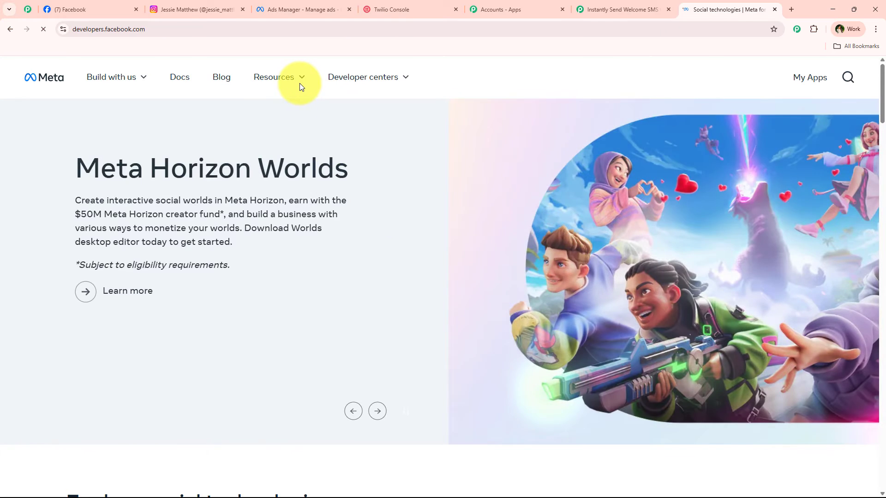
click(299, 82)
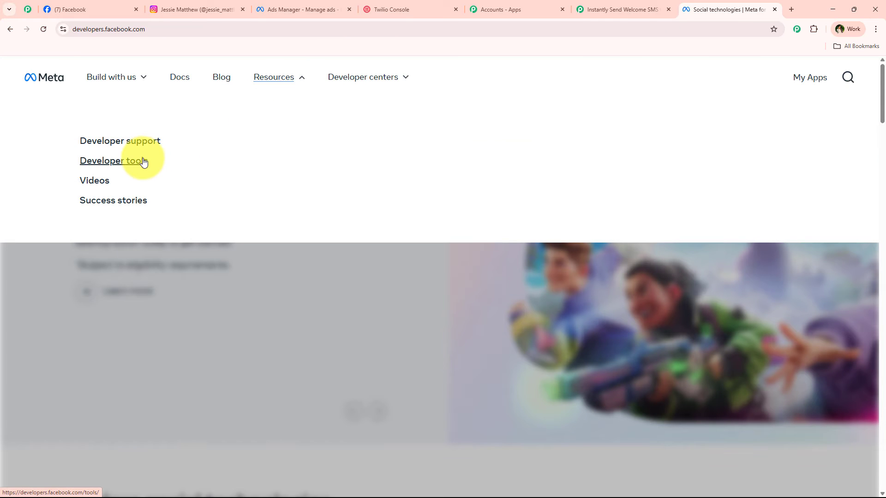
scroll(131, 245, down, 5)
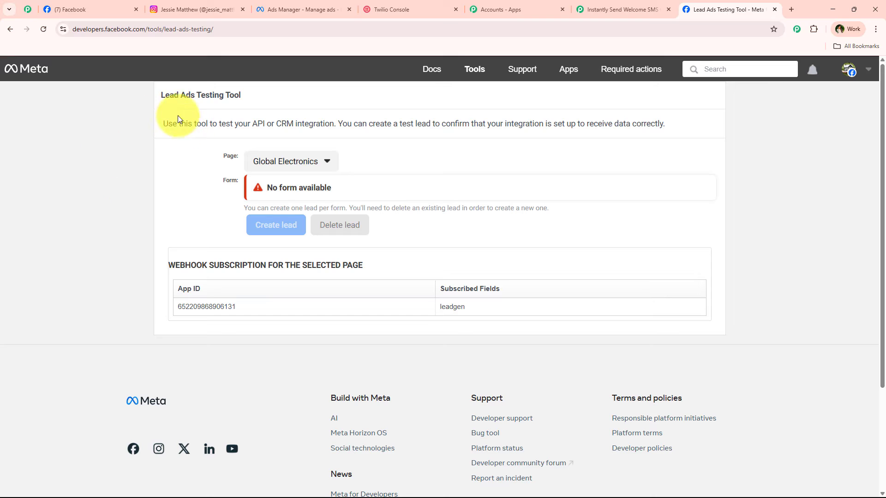
- Select the Sports and Fitness Training Centre page and the Lead Form New form for testing
drag(160, 95, 245, 93)
click(209, 162)
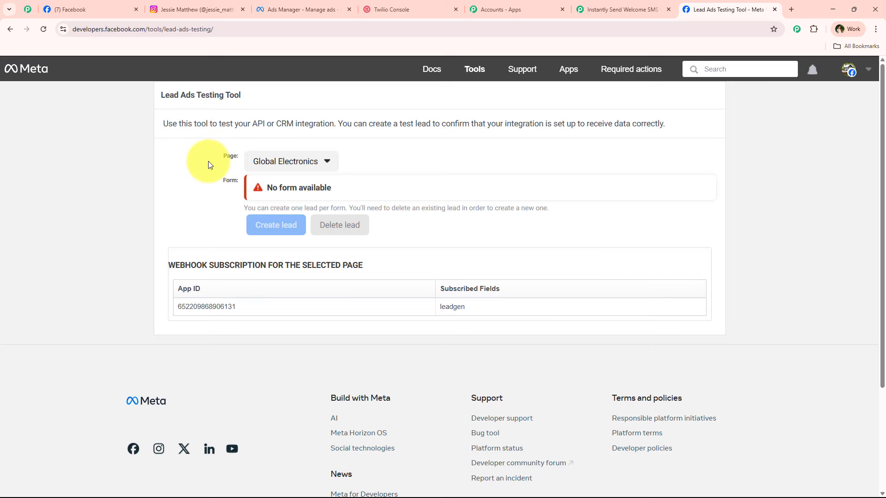
click(277, 163)
scroll(263, 297, down, 7)
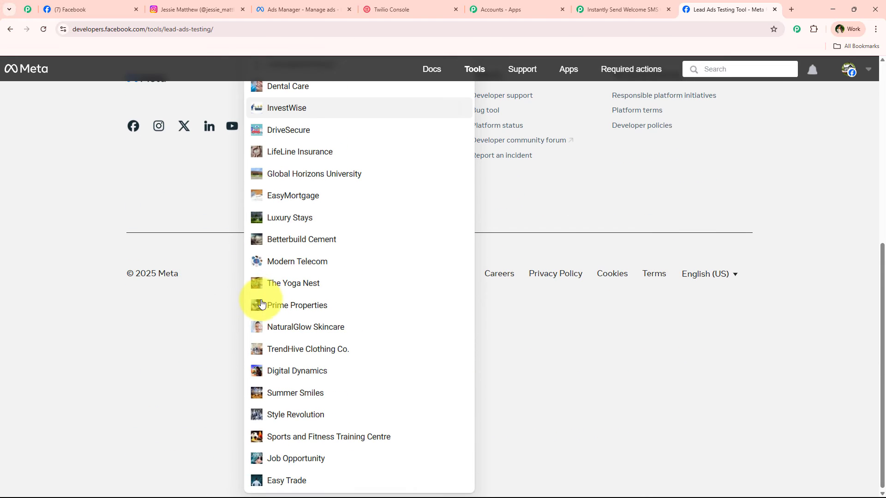
click(294, 432)
scroll(234, 253, up, 3)
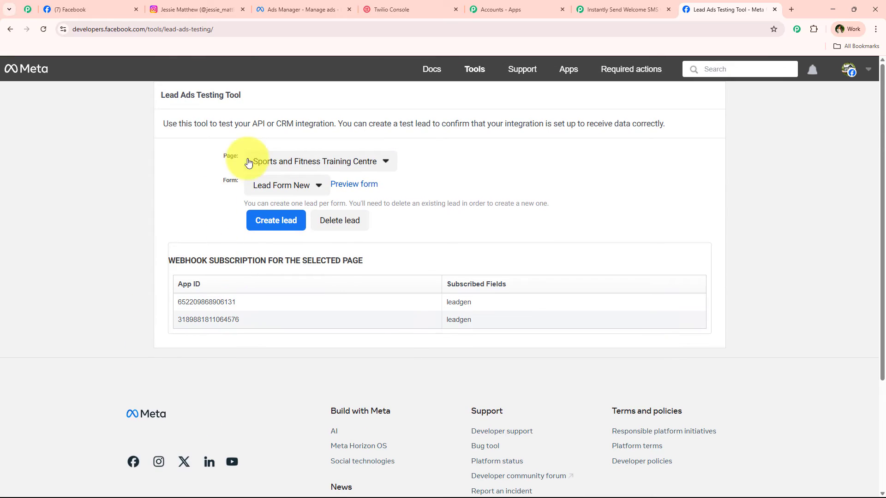
click(258, 186)
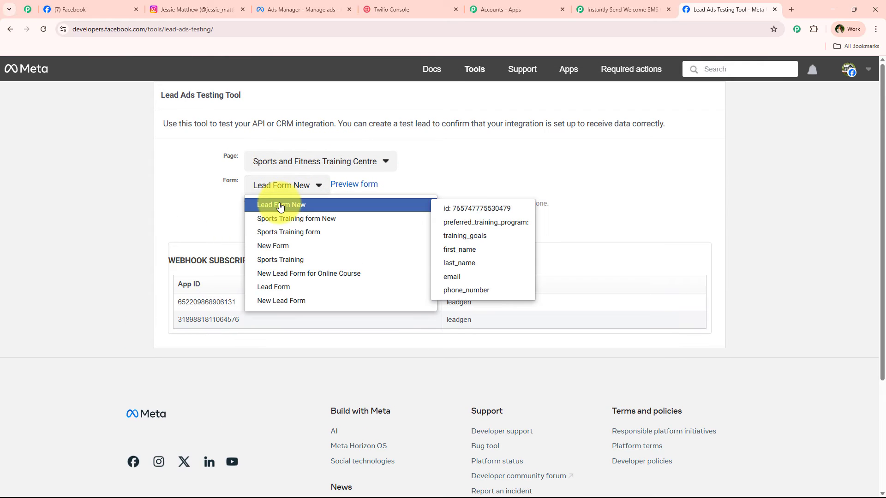
click(281, 206)
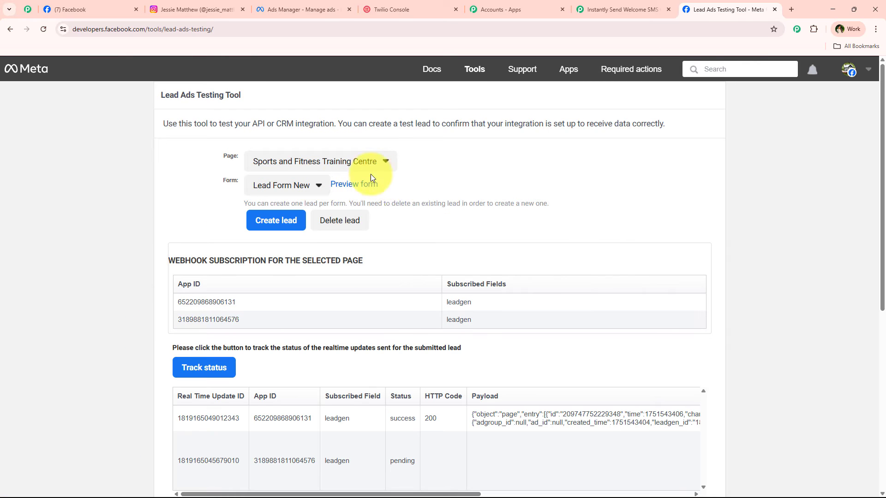
- Preview the form and choose Personal Training as the program and Weight Loss as the goal
click(369, 184)
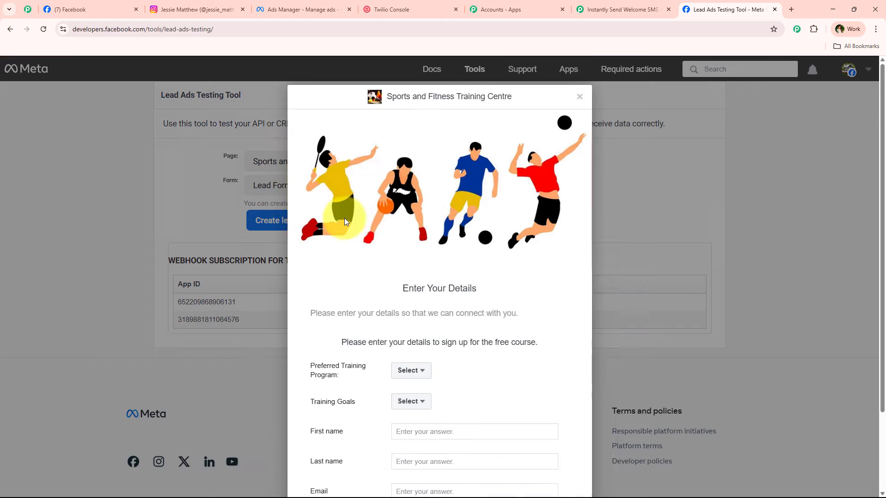
scroll(396, 240, down, 3)
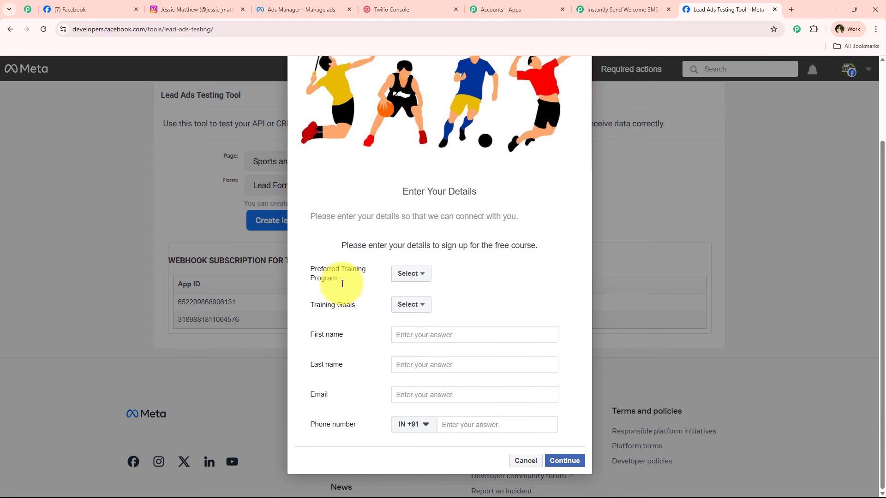
click(397, 276)
click(456, 289)
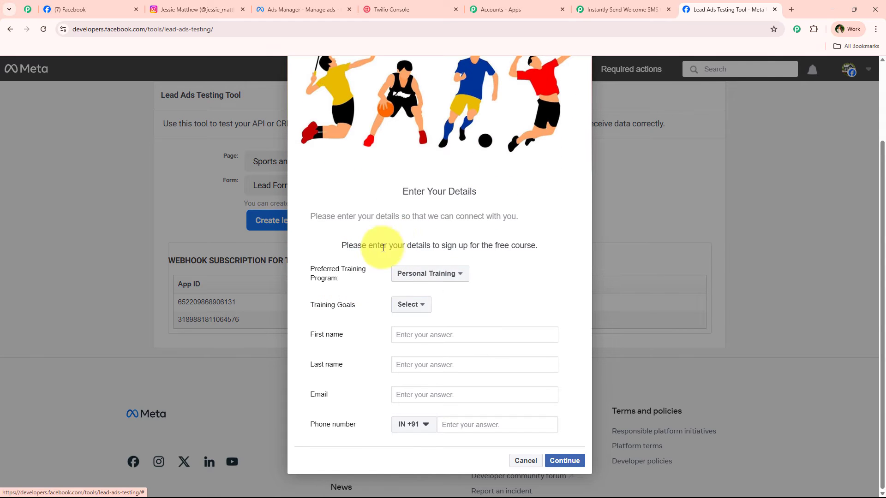
drag(309, 304, 355, 305)
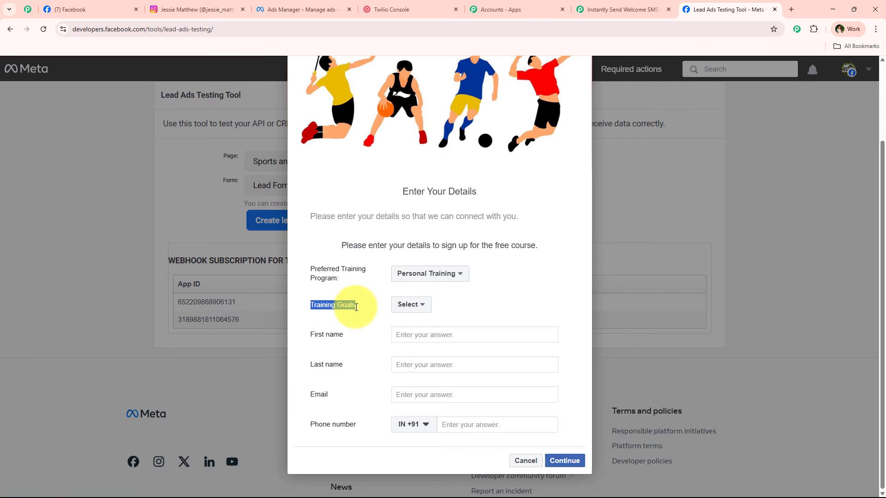
click(415, 309)
click(439, 323)
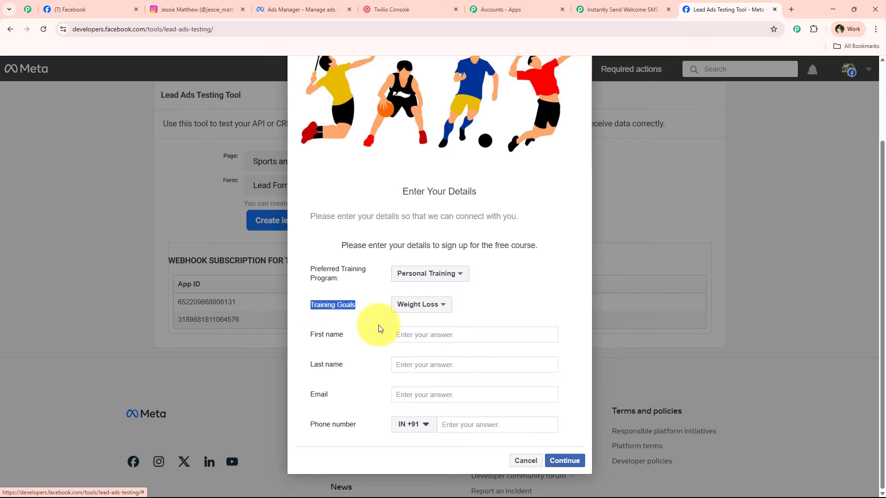
- Enter the name Test Lead, a test e-mail and a phone number, and submit the lead
click(465, 337)
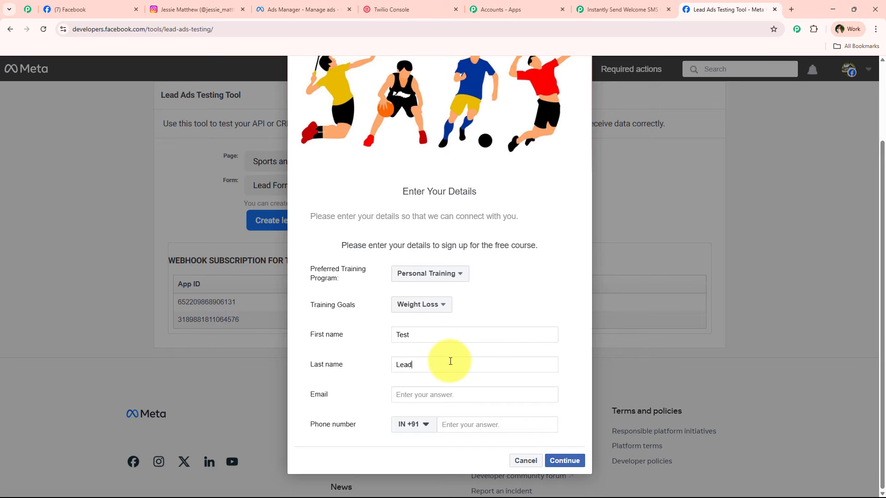
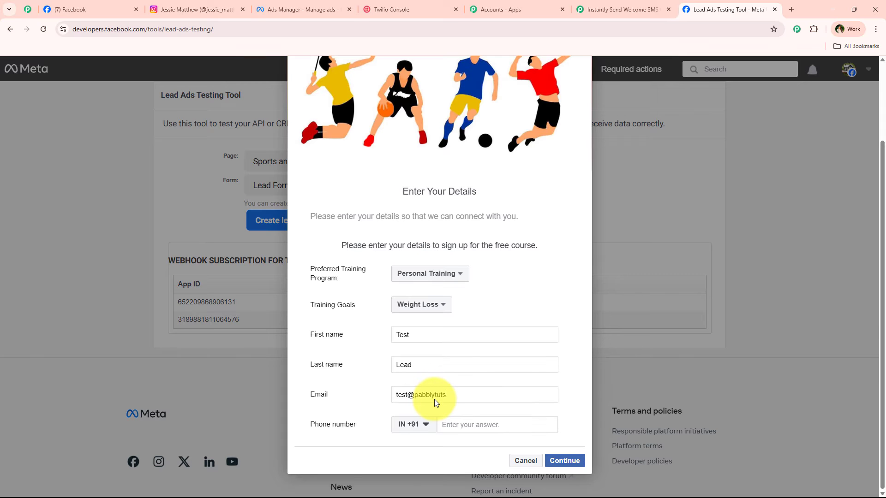
click(468, 425)
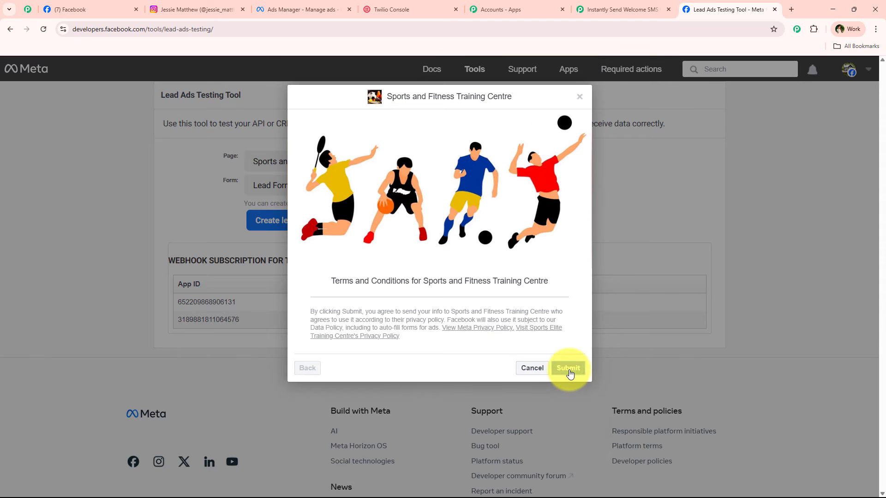
click(569, 369)
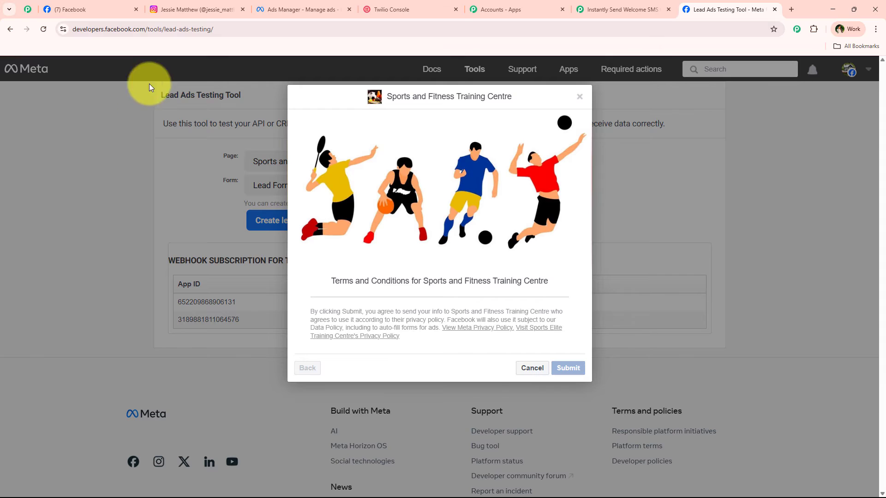
- Check the waiting Pabbly workflow and close the lead confirmation dialog in the testing tool
click(604, 4)
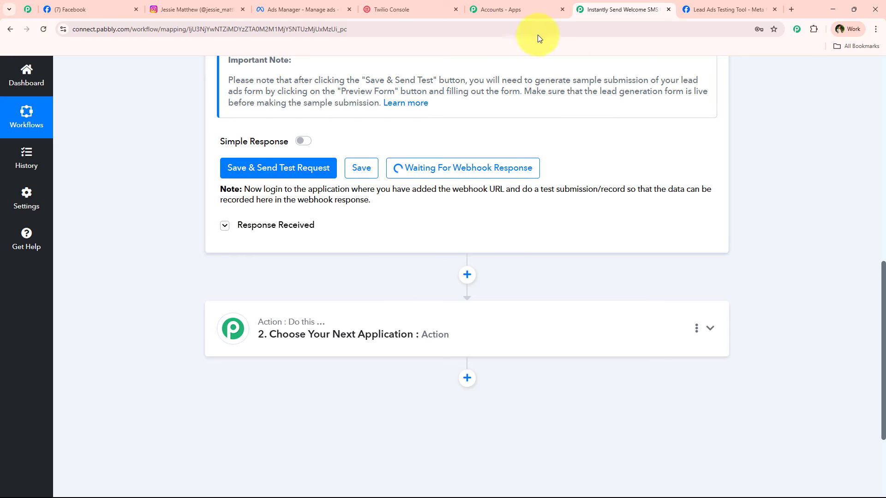
click(724, 9)
click(509, 376)
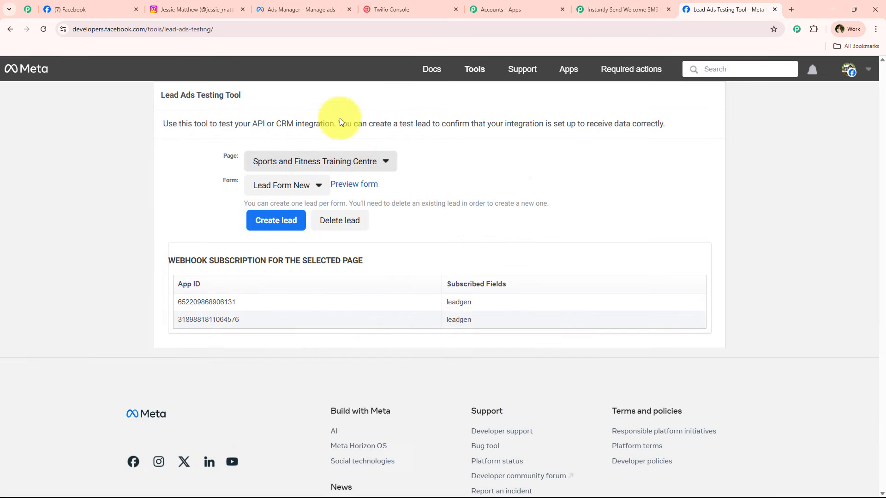
click(578, 10)
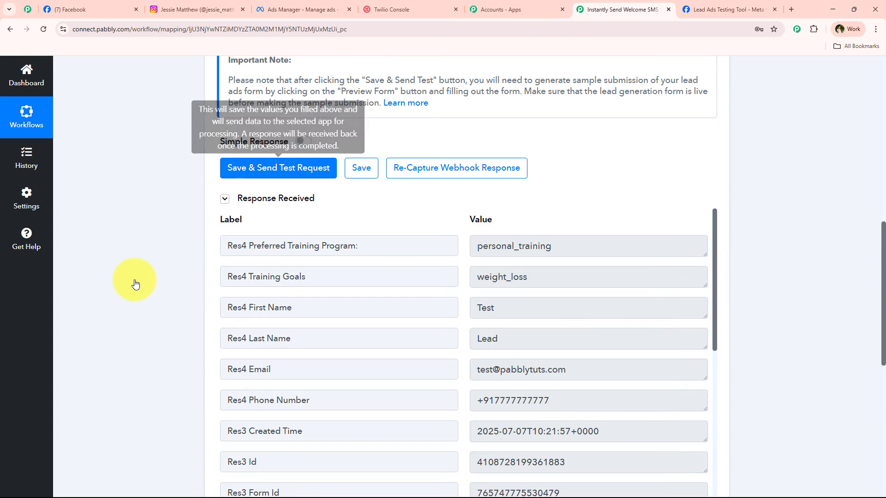
scroll(134, 280, up, 1)
scroll(134, 280, down, 3)
drag(529, 284, 401, 278)
drag(526, 314, 327, 328)
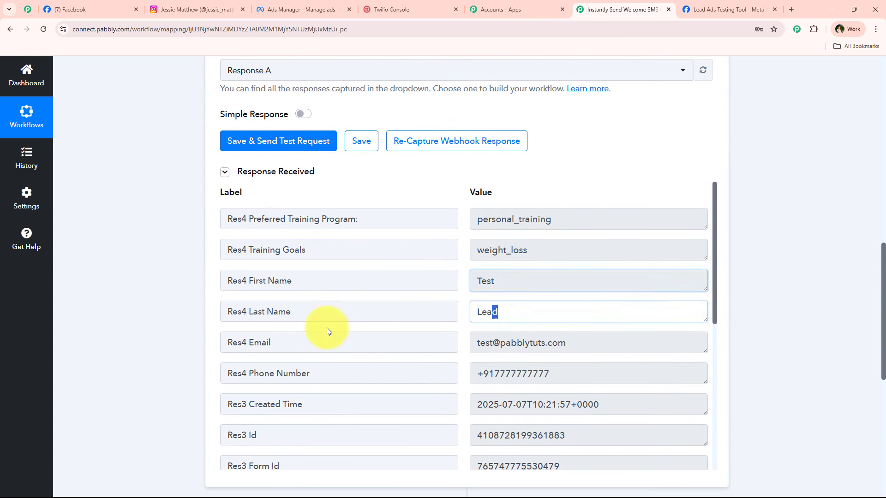
drag(566, 343, 317, 352)
drag(550, 373, 411, 340)
drag(528, 250, 411, 218)
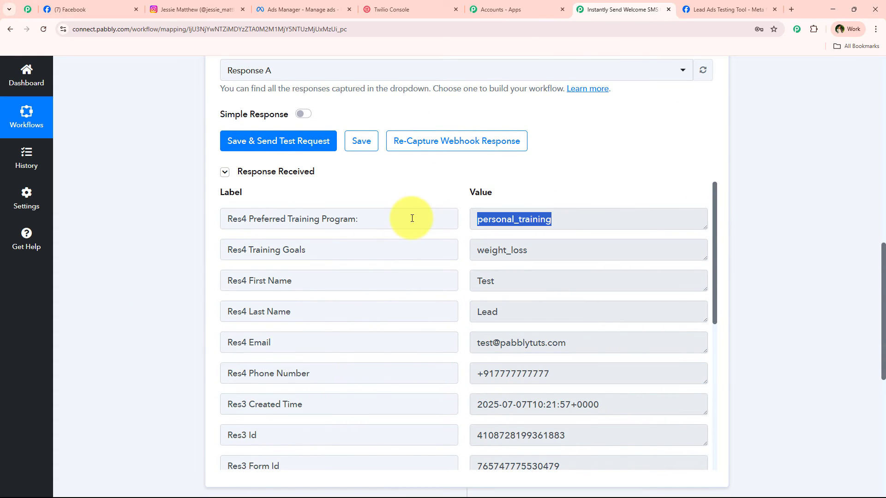
drag(499, 315, 459, 292)
click(503, 252)
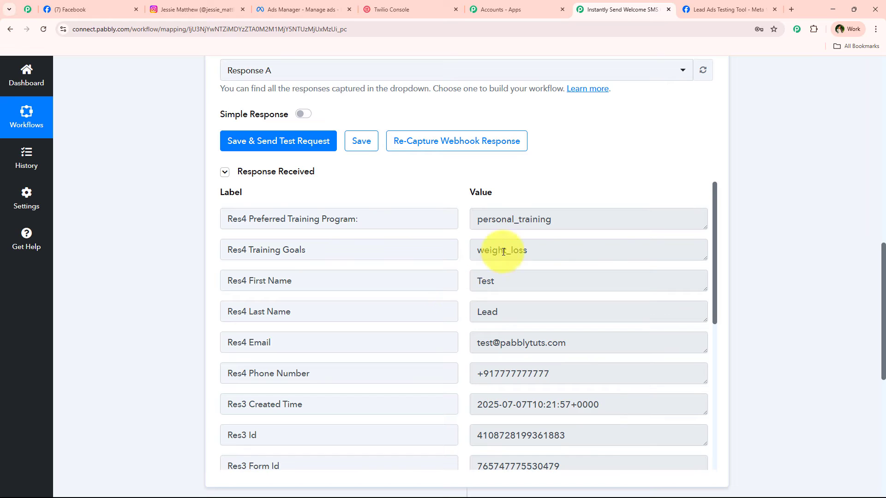
drag(530, 249, 561, 223)
double_click(562, 223)
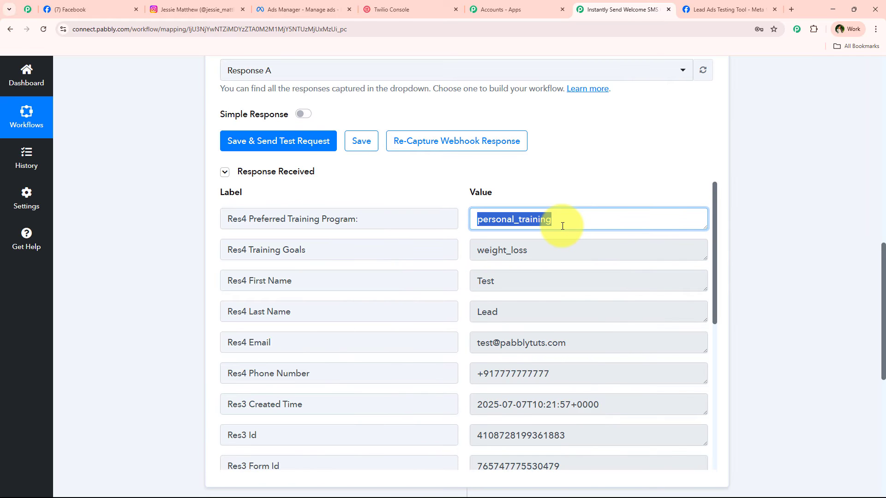
double_click(532, 346)
double_click(524, 372)
click(159, 387)
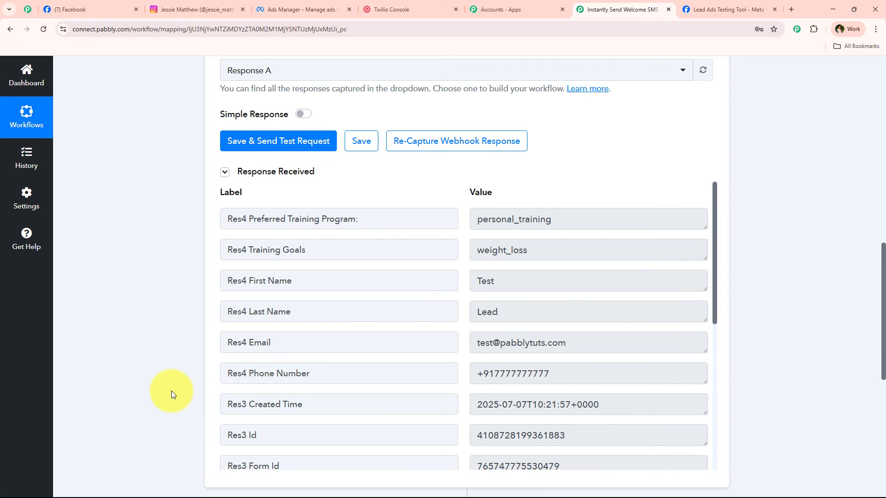
scroll(172, 340, up, 10)
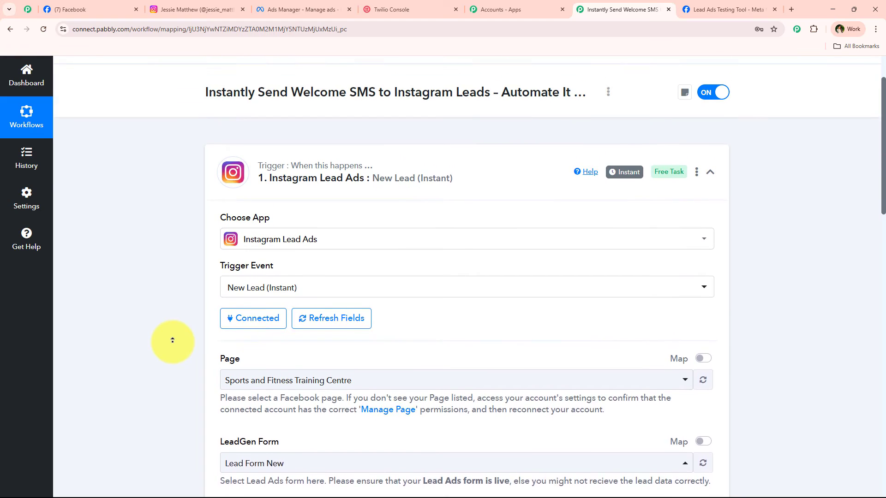
scroll(172, 340, up, 2)
- Collapse the Instagram trigger and choose Twilio as the action app
click(325, 208)
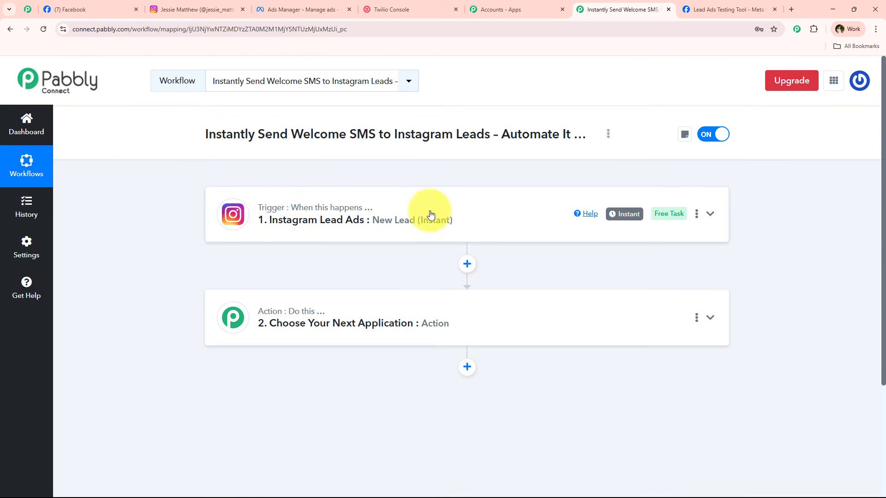
click(406, 325)
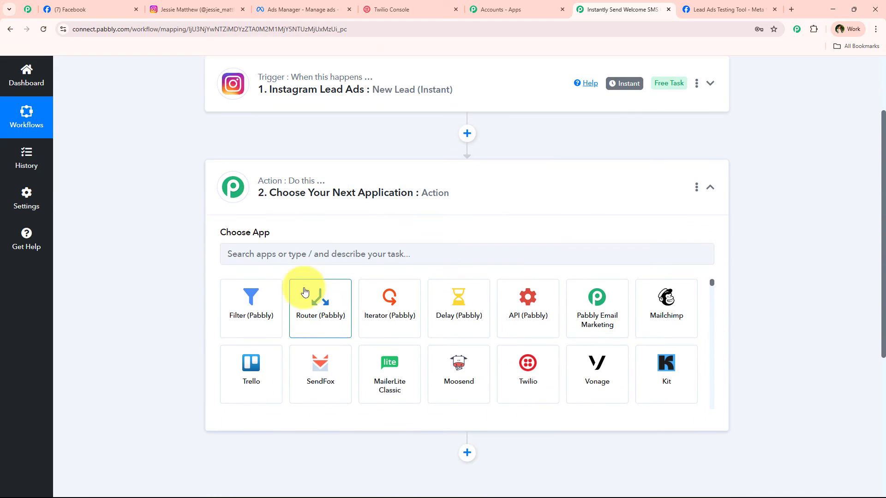
click(313, 256)
text(Twi)
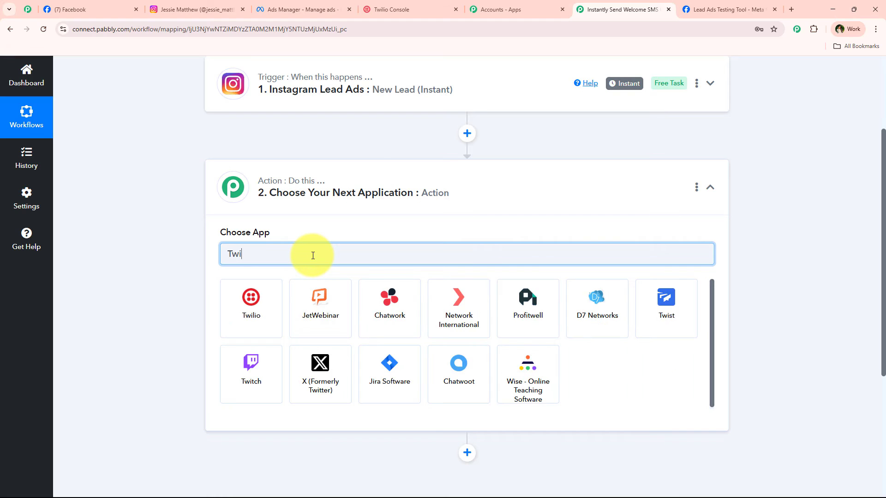
click(265, 296)
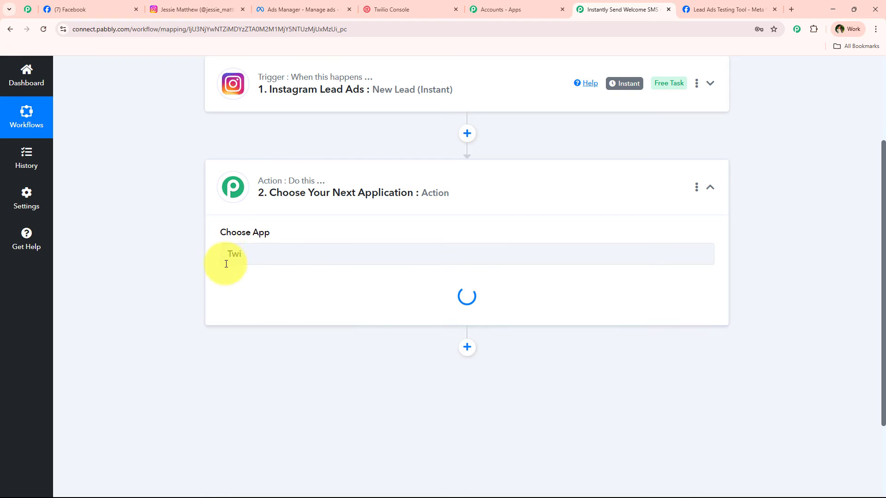
- Set the action event to Send SMS Message and start connecting a Twilio account
click(294, 296)
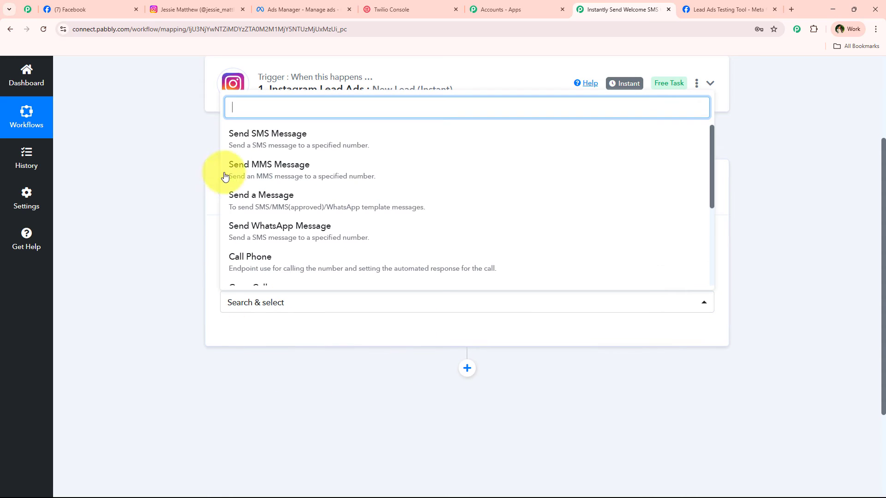
click(275, 149)
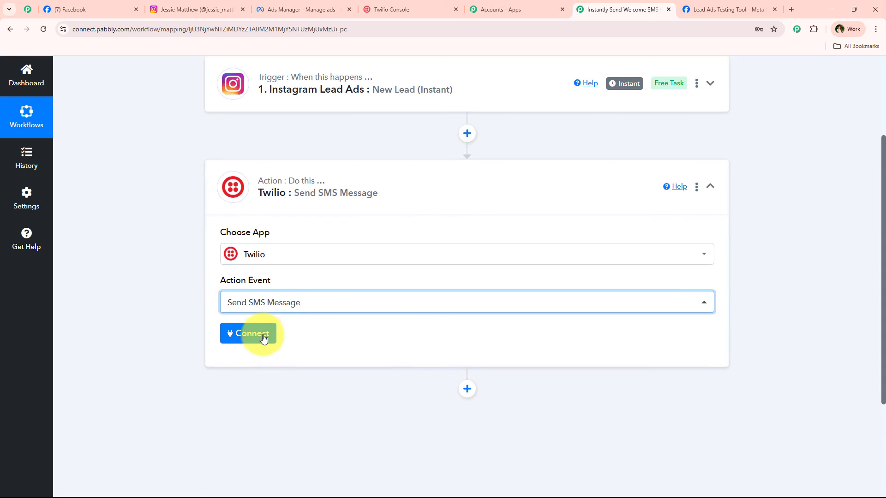
click(257, 334)
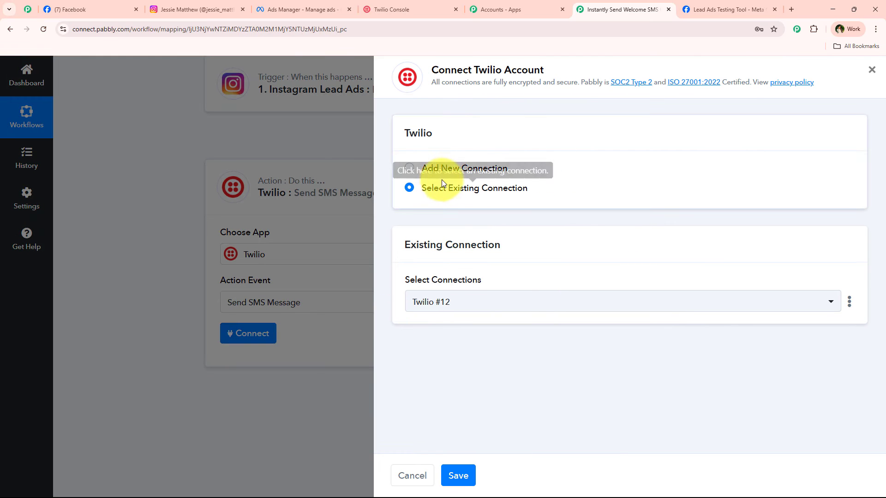
- Choose Add New Connection and review the required Twilio credential fields
click(447, 172)
scroll(526, 268, down, 2)
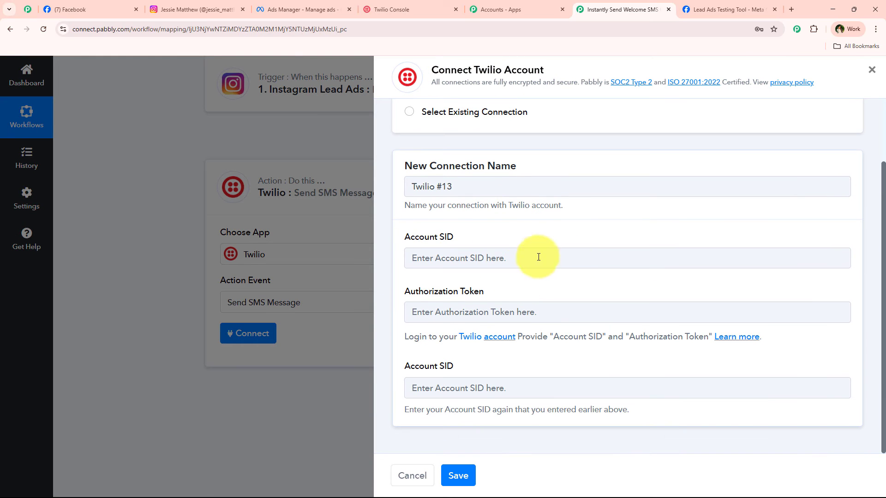
drag(405, 237, 461, 237)
drag(405, 293, 522, 291)
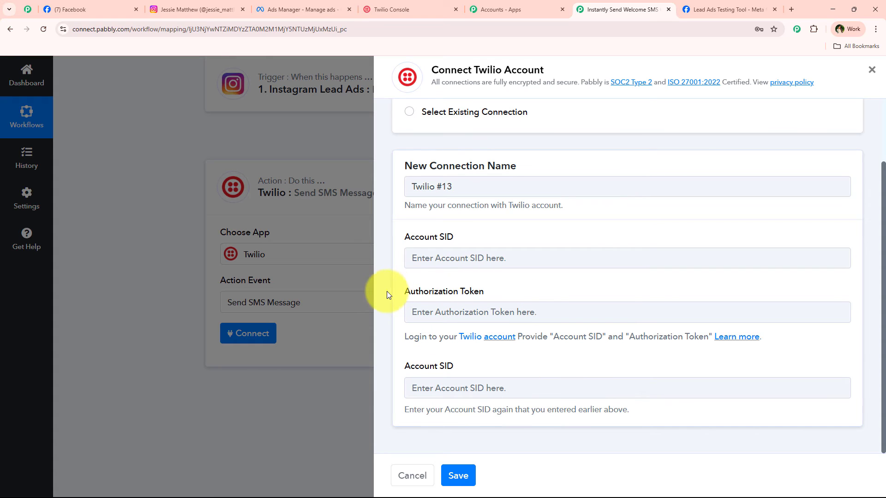
click(537, 284)
- Copy the Auth Token from the Twilio console into the Authorization Token field
click(391, 9)
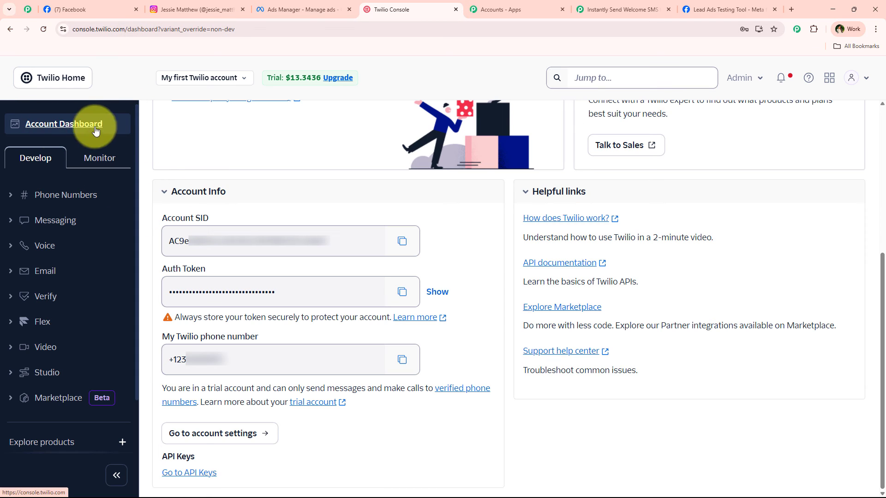
drag(164, 269, 239, 271)
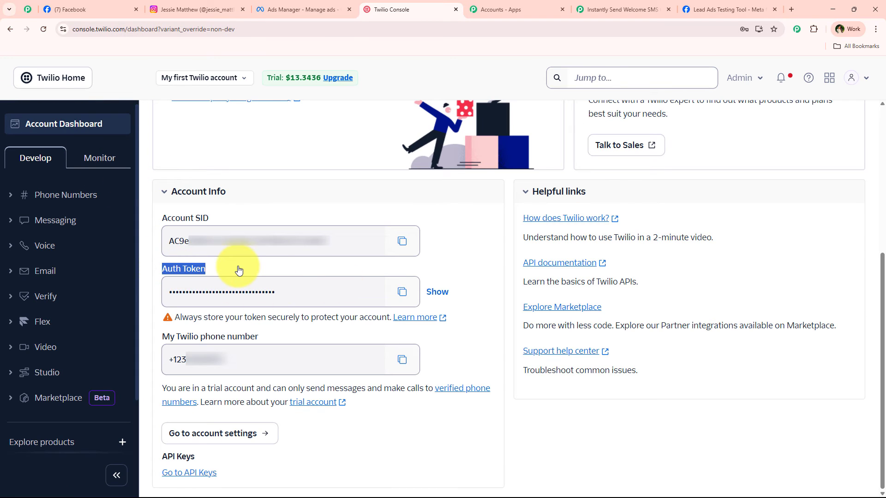
click(402, 291)
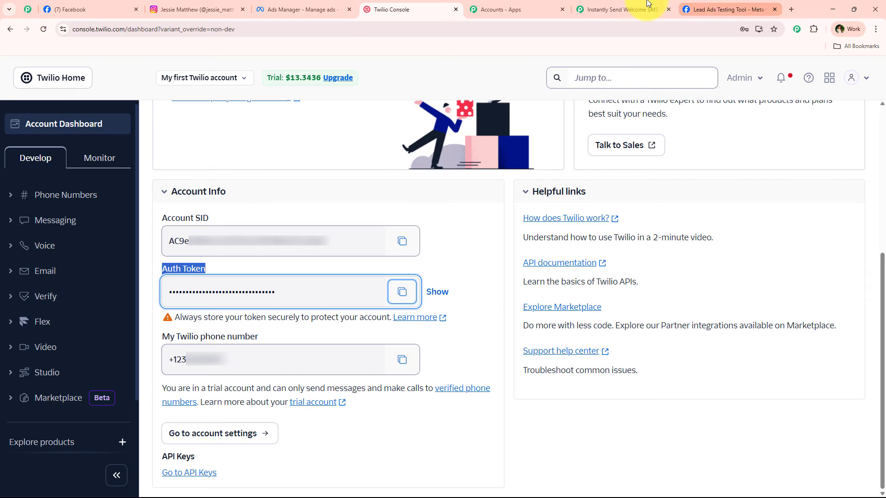
click(621, 10)
right_click(480, 306)
click(484, 216)
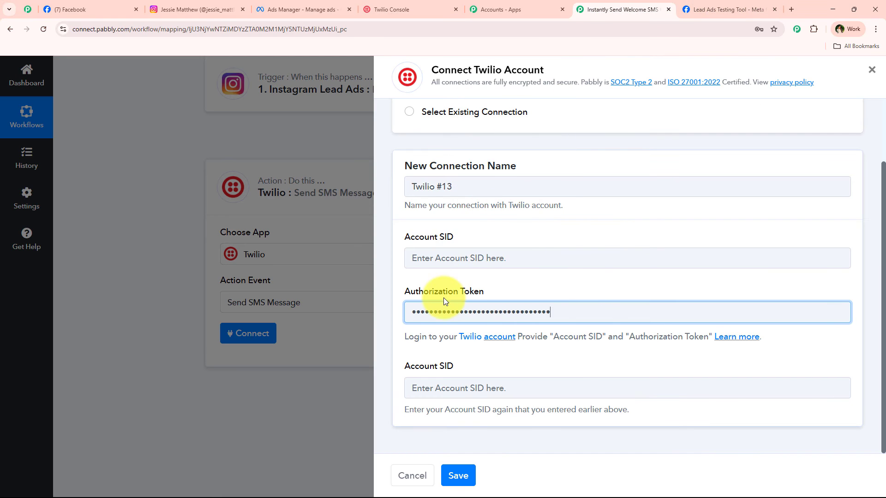
- Paste the Account SID into both Account SID fields and save the new connection
click(199, 9)
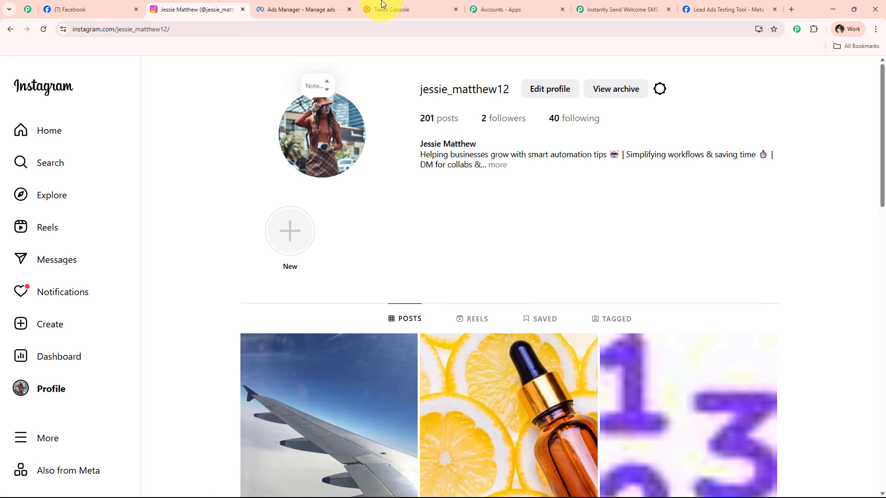
click(387, 9)
click(402, 241)
click(747, 10)
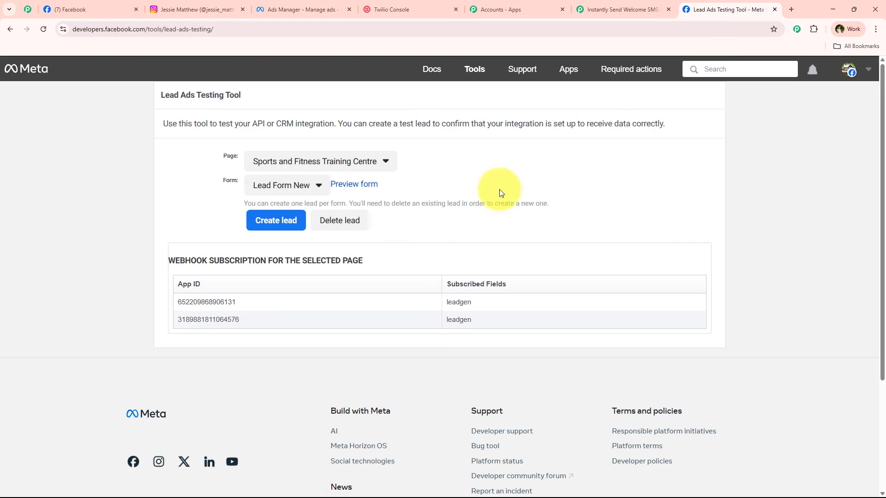
click(620, 9)
right_click(457, 259)
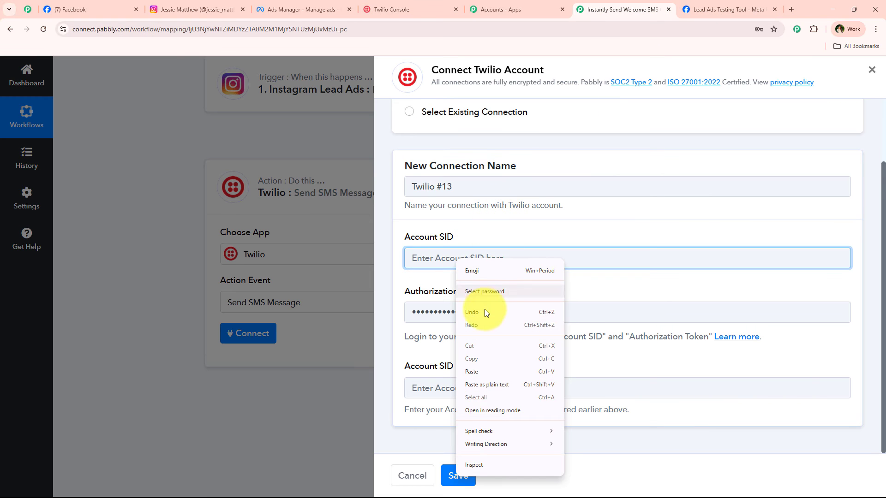
click(480, 372)
right_click(452, 388)
click(470, 291)
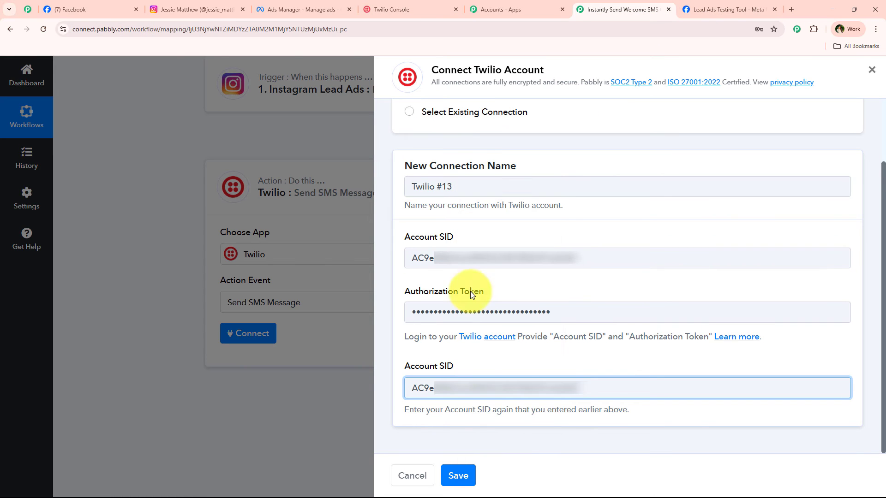
click(467, 476)
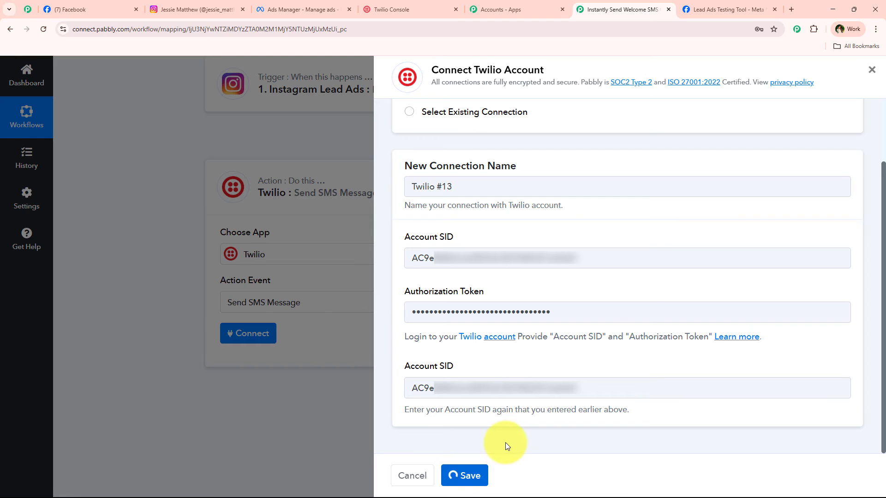
scroll(132, 328, down, 2)
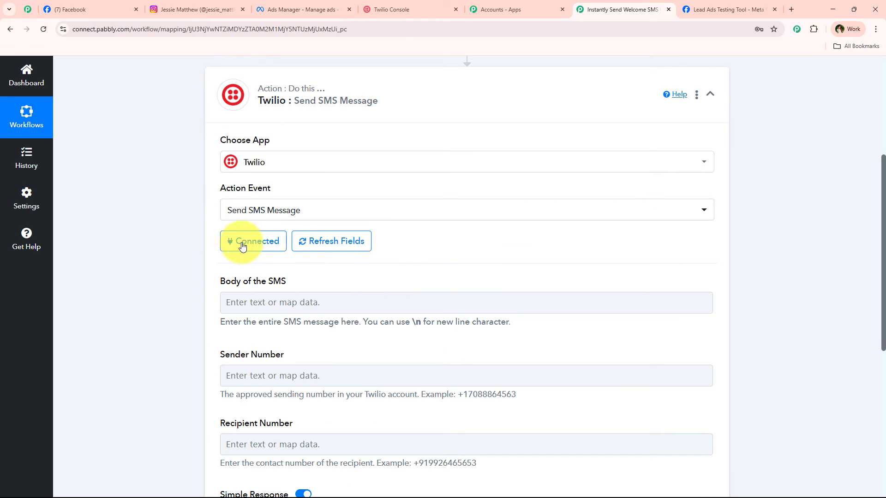
- Paste the Team EliteFit welcome message into the Body of the SMS field
scroll(154, 323, down, 2)
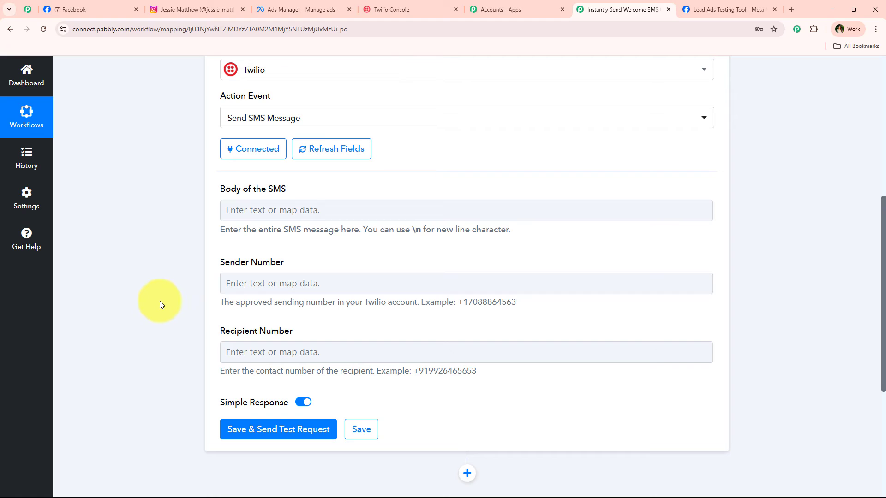
triple_click(295, 187)
click(295, 187)
click(323, 209)
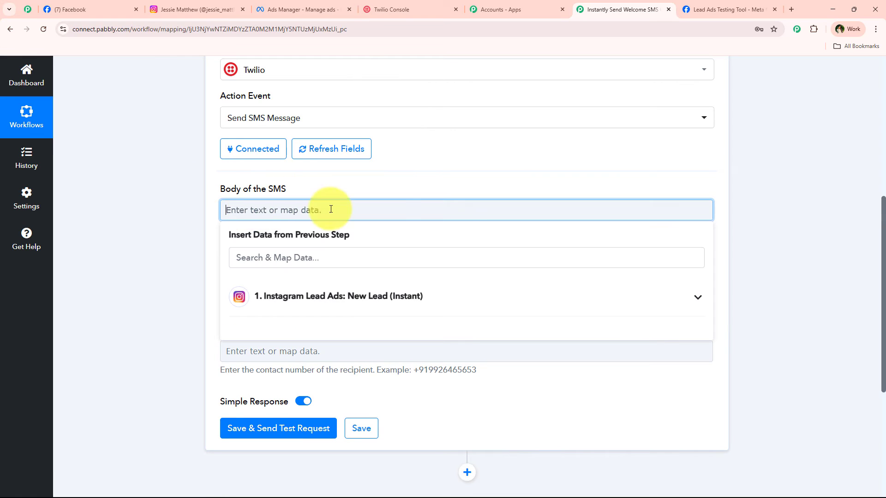
text(Hi {{Lead Name}}, Thanks for connecting with us via Instagram!  We’re thrilled to help you achieve your fitness goals. Our team will contact you shortly– Team EliteFit)
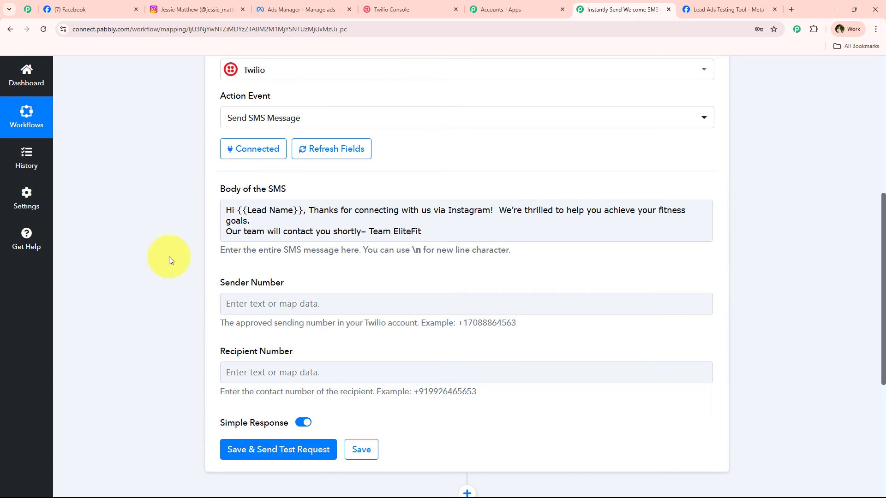
drag(215, 194, 293, 192)
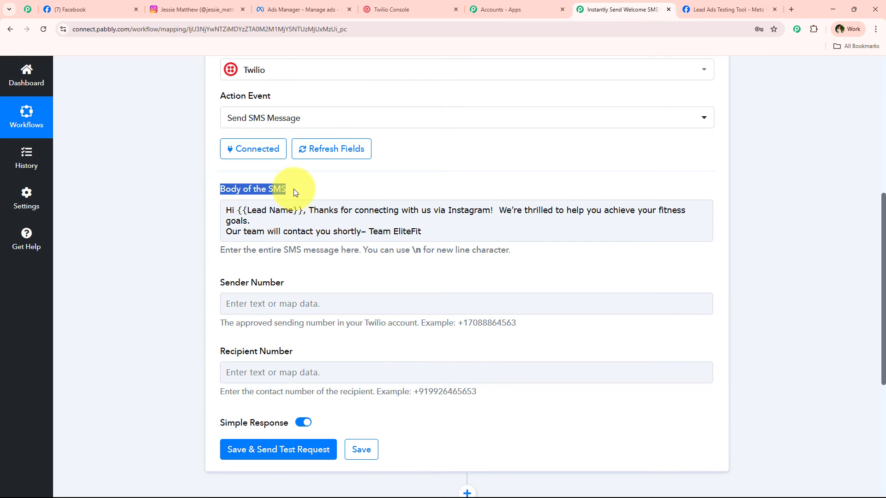
click(293, 189)
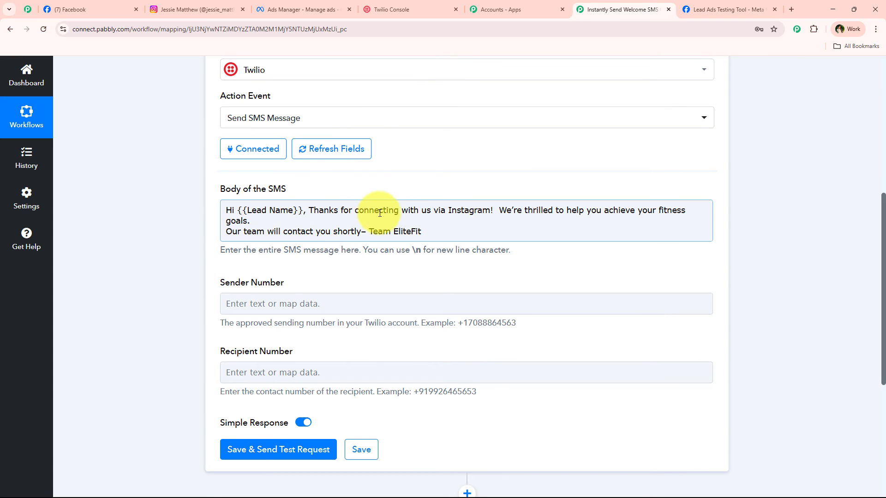
- Delete the extra space after 'Instagram!' in the message
click(489, 215)
click(496, 217)
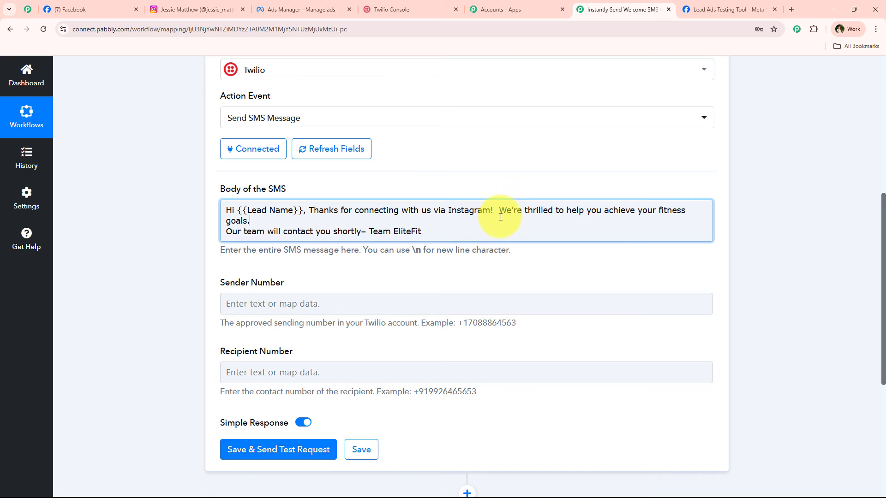
key(BackSpace)
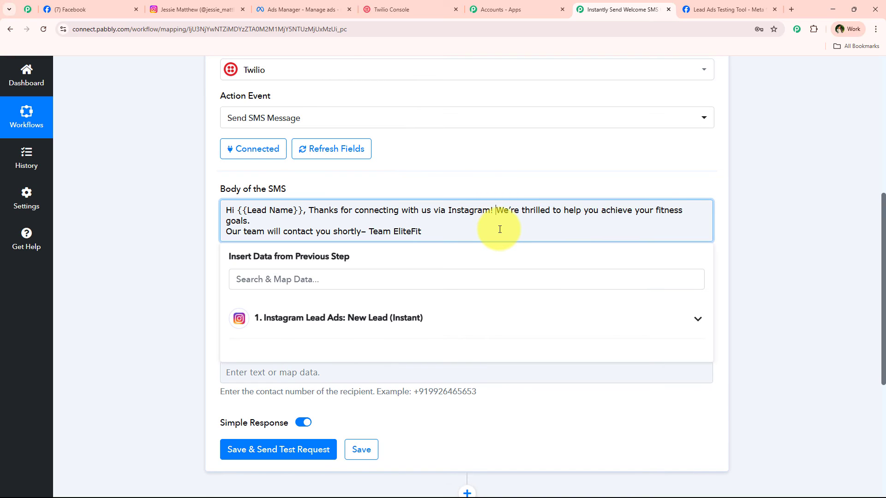
key(BackSpace)
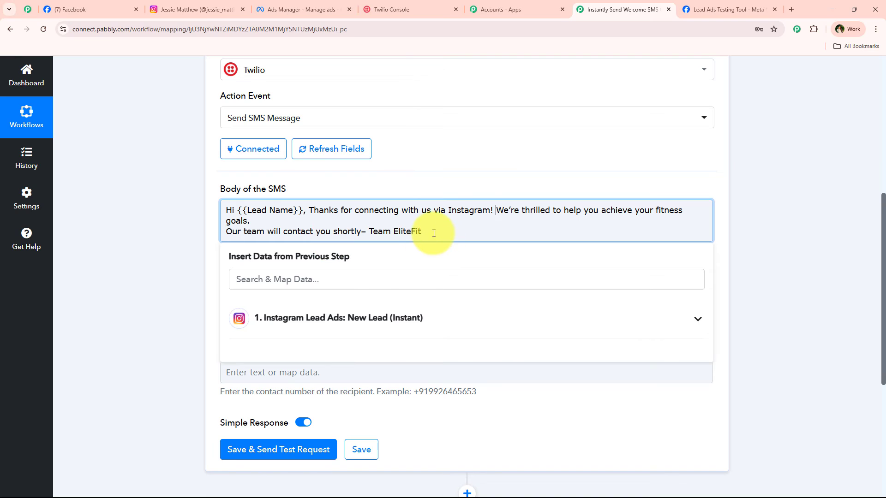
click(189, 217)
- Try replacing {{Lead Name}} with 'Test Lead', then undo to keep the placeholder
drag(214, 187, 299, 187)
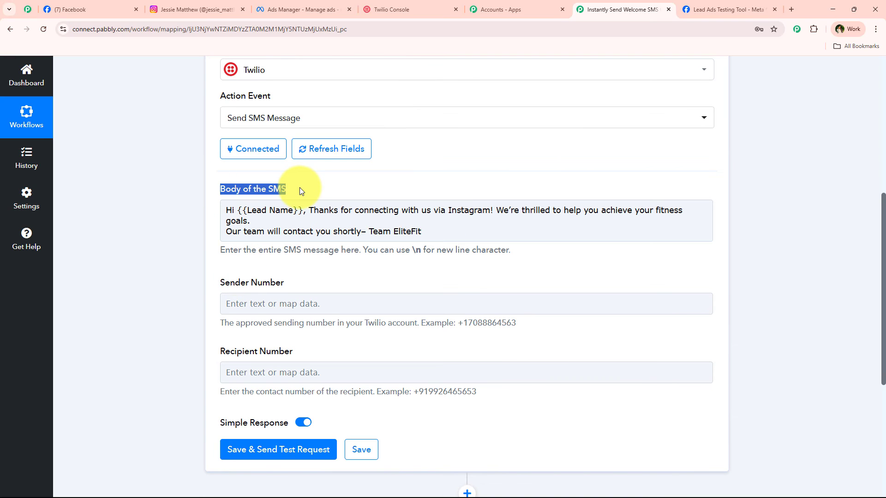
click(300, 188)
drag(237, 211, 303, 211)
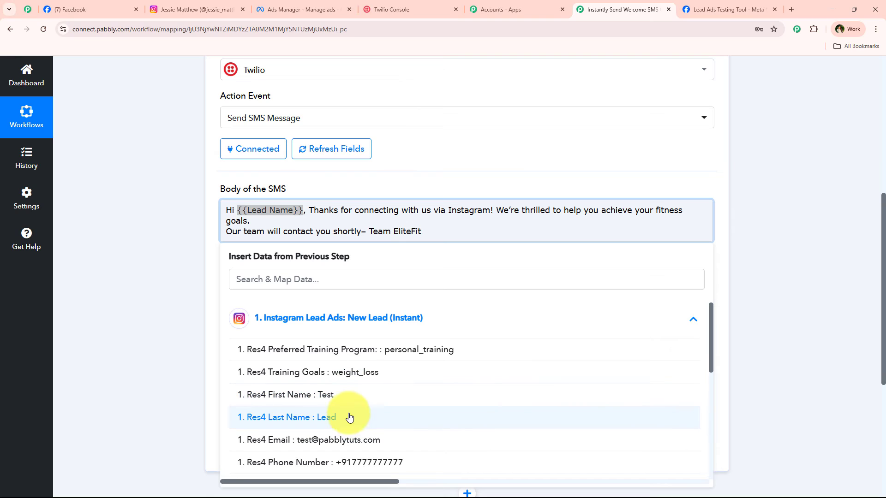
click(258, 217)
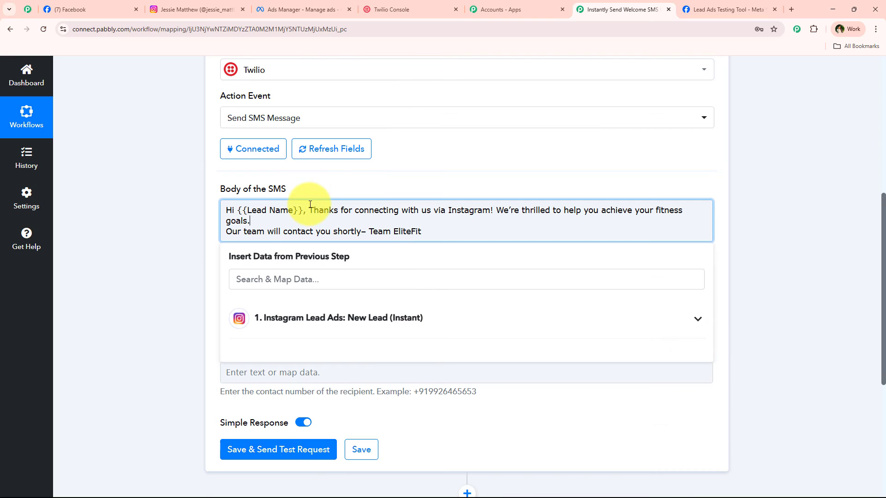
drag(303, 211, 240, 212)
text(Test L)
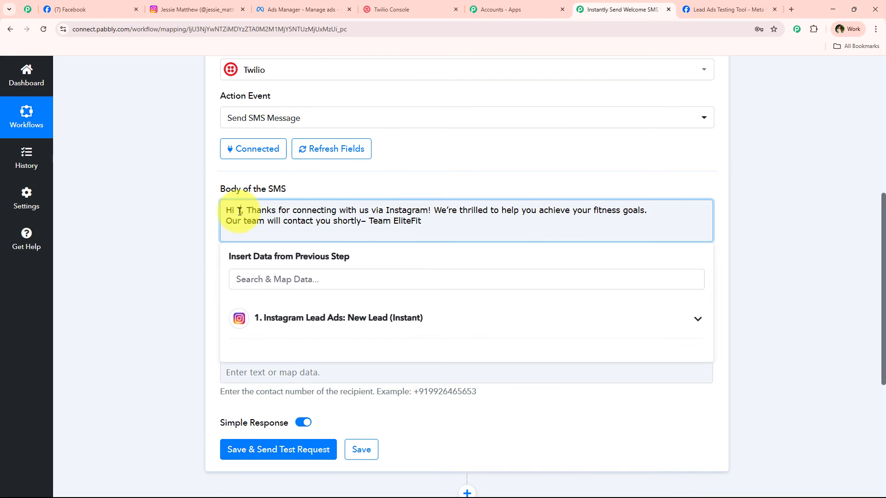
text(ead)
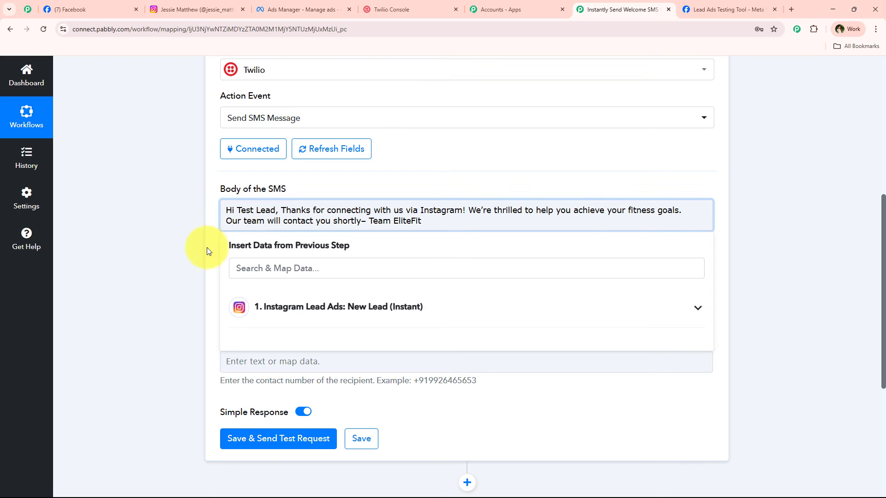
key(BackSpace)
key(BackSpace)
key(BackSpace)
key(BackSpace)
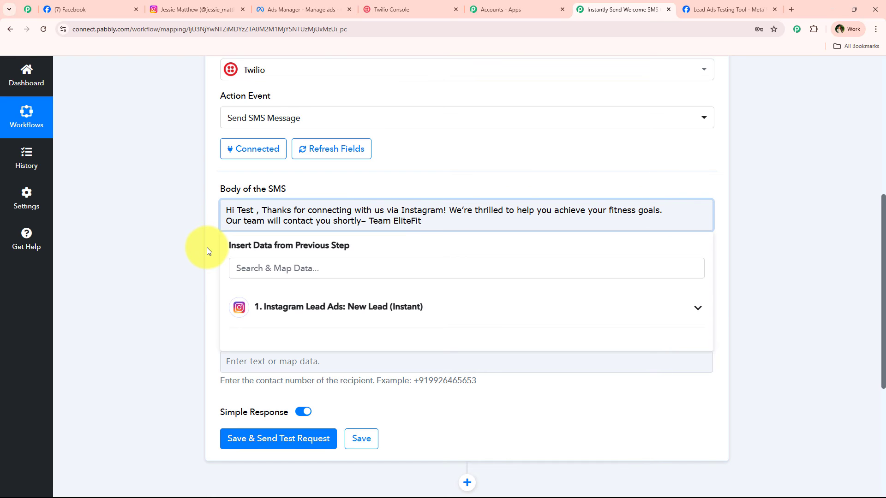
key(ctrl+z)
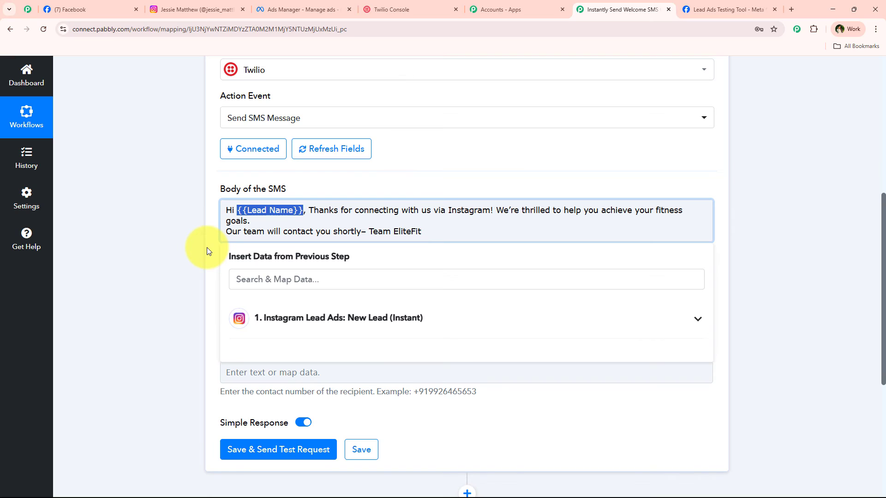
click(267, 206)
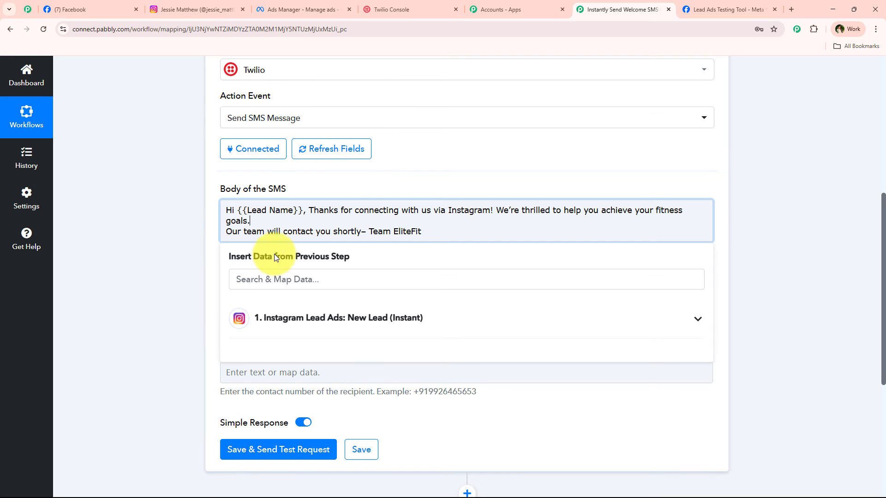
scroll(191, 269, down, 1)
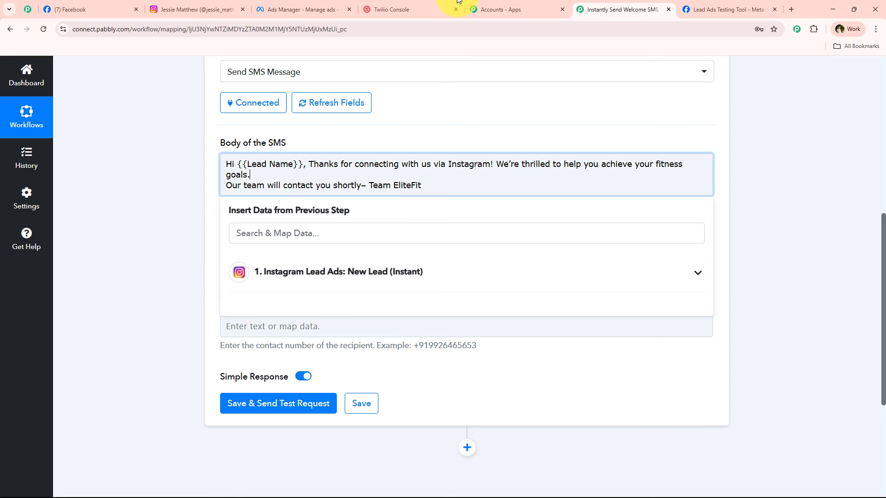
- Replace {{Lead Name}} with the lead's mapped First Name and Last Name fields
drag(238, 164, 303, 165)
click(301, 272)
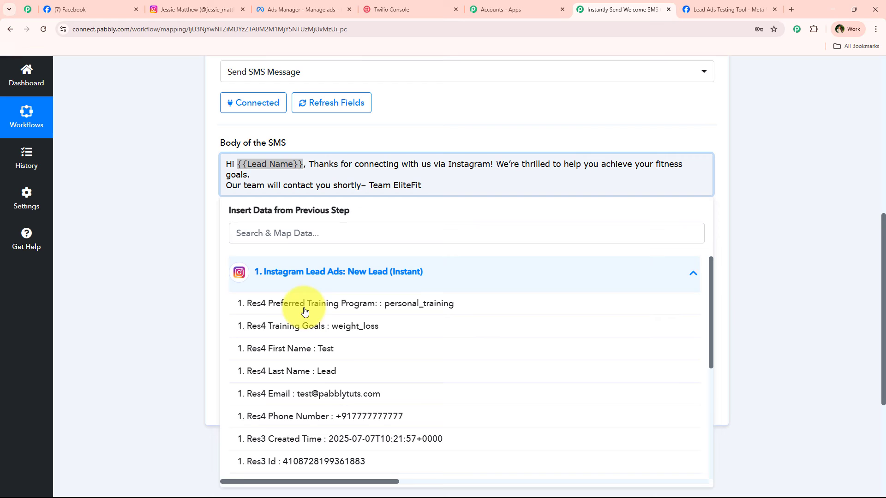
click(327, 355)
click(327, 377)
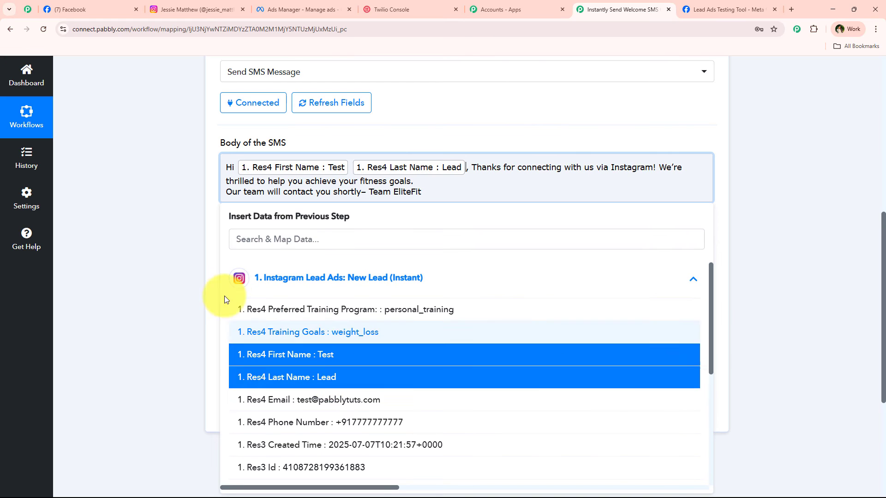
click(178, 247)
scroll(251, 216, down, 2)
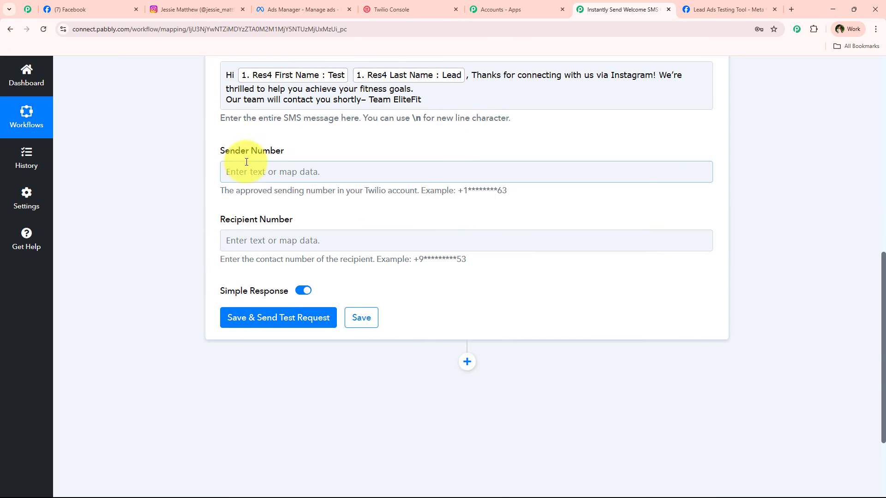
scroll(201, 230, up, 2)
scroll(201, 230, down, 3)
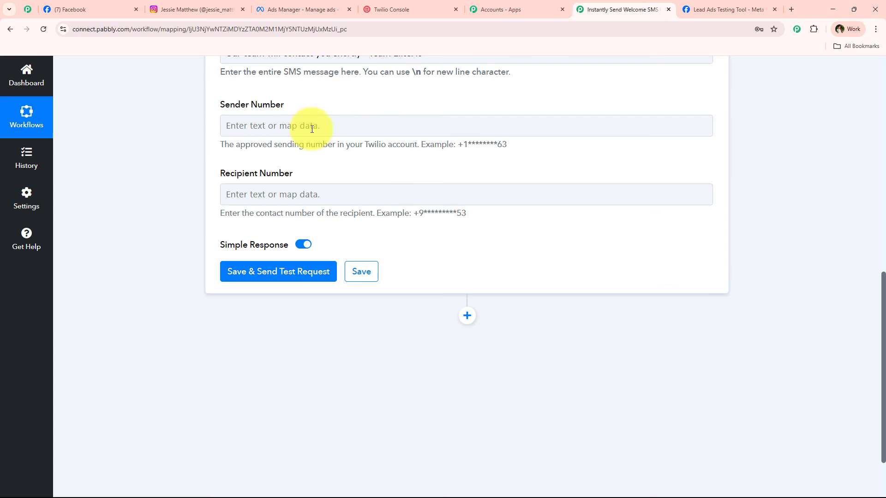
- Copy the Twilio phone number from the console for the Sender Number field
triple_click(363, 107)
click(393, 9)
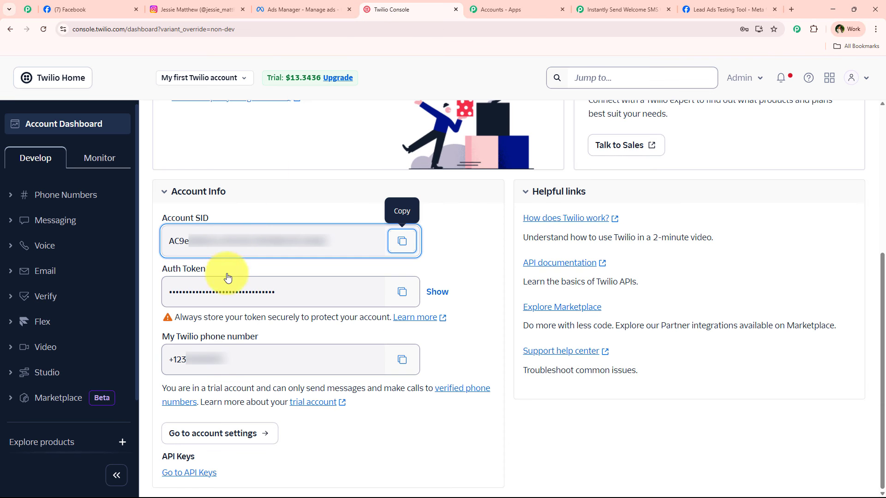
drag(157, 340, 259, 337)
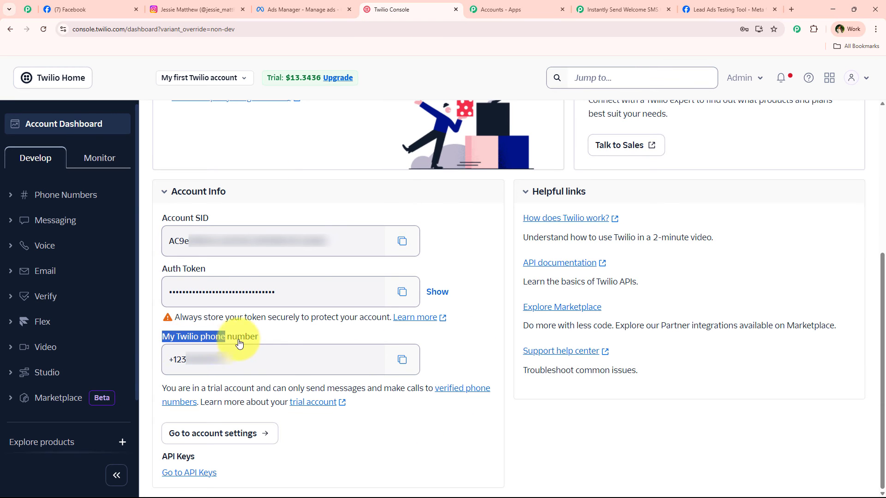
click(413, 368)
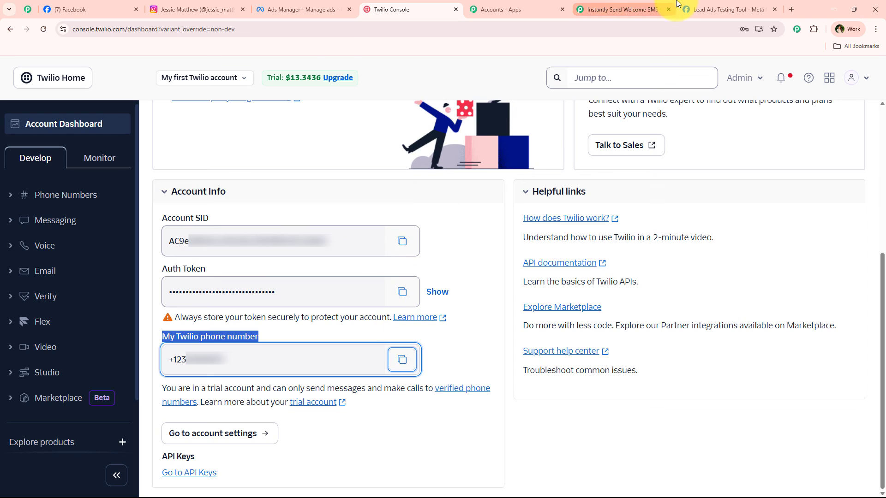
click(623, 9)
click(275, 123)
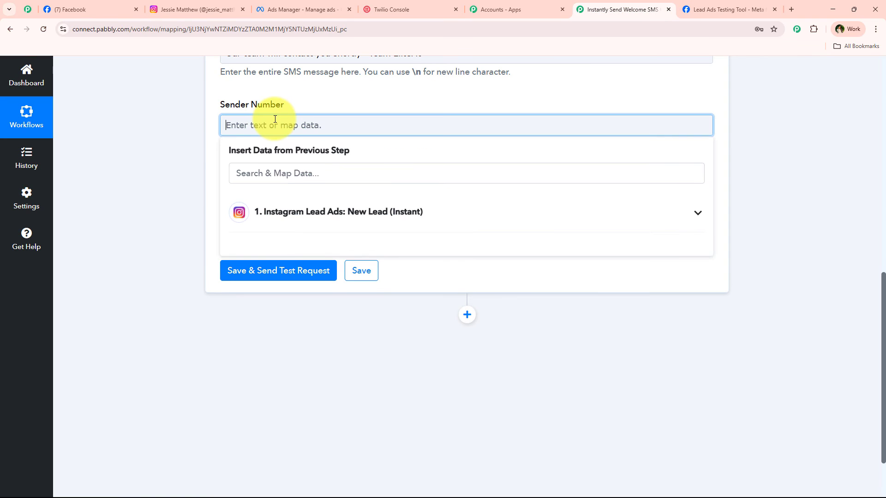
- Paste the Twilio number as Sender Number and map the lead's Phone Number as recipient
key(ctrl+v)
click(179, 123)
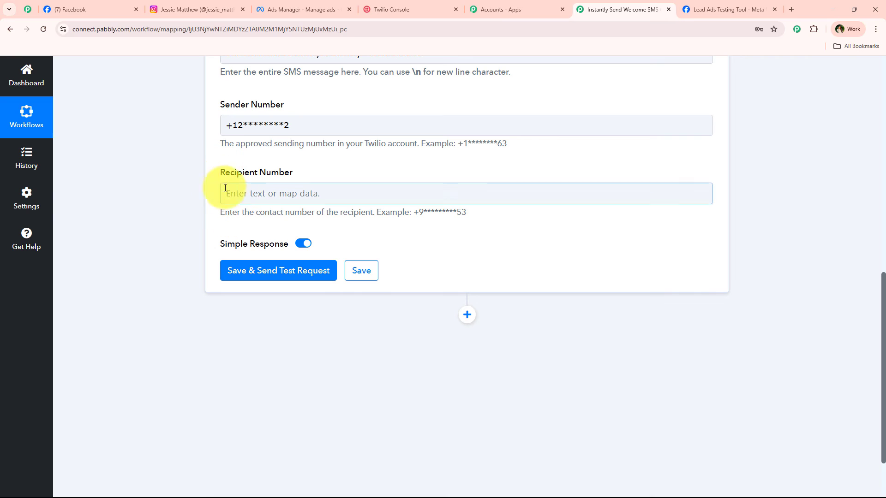
drag(214, 187, 306, 174)
click(306, 192)
click(309, 241)
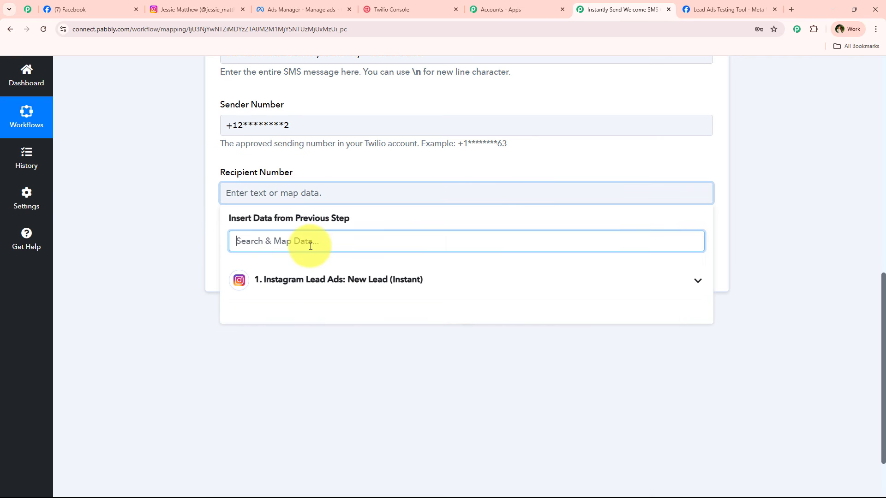
click(306, 192)
click(308, 240)
click(300, 282)
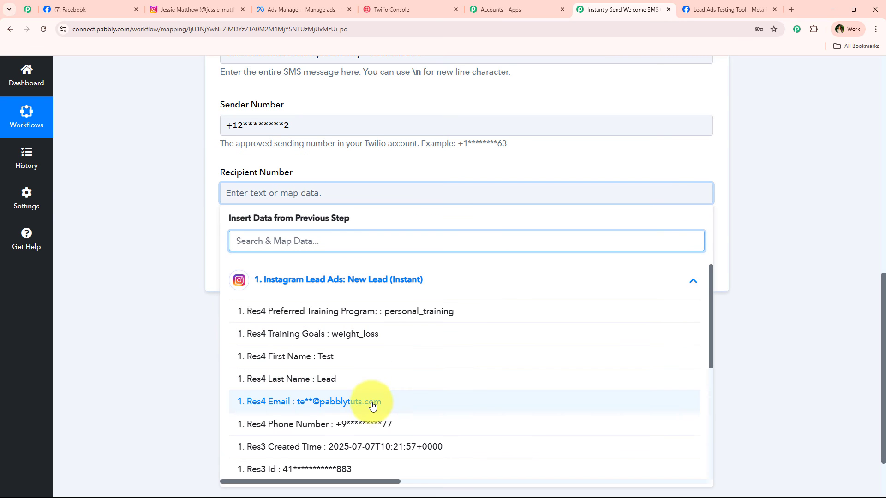
click(376, 424)
click(208, 248)
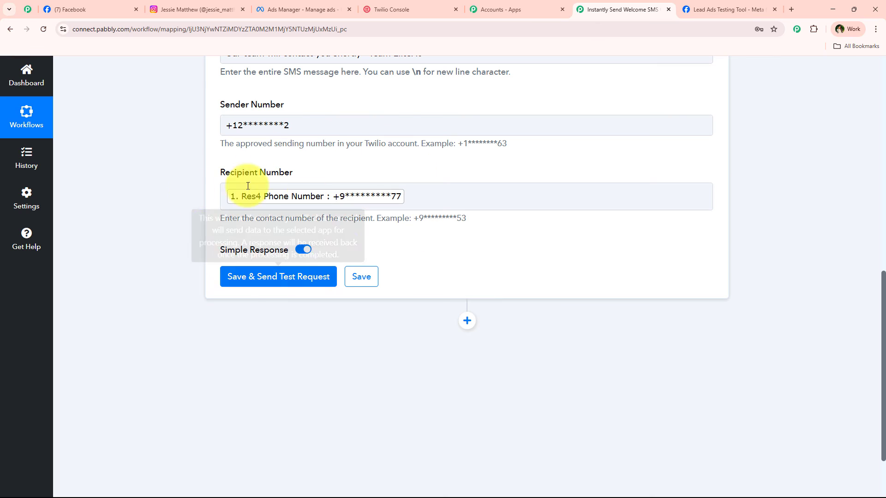
- Replace the mapped recipient phone field with a pasted fixed test phone number
click(267, 197)
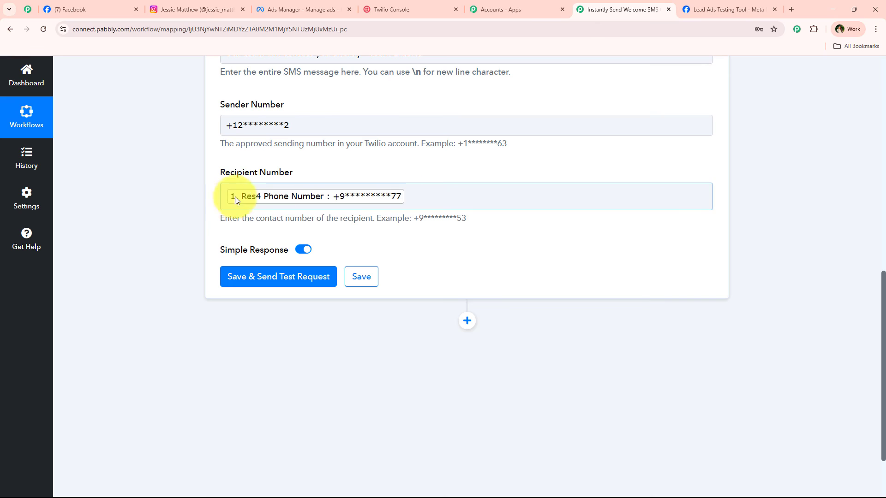
click(181, 208)
scroll(185, 240, up, 3)
scroll(189, 187, down, 4)
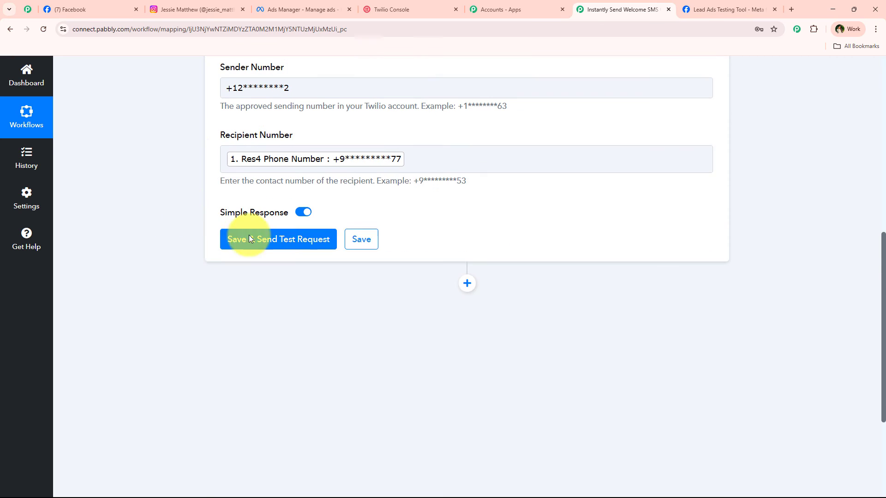
click(436, 149)
key(BackSpace)
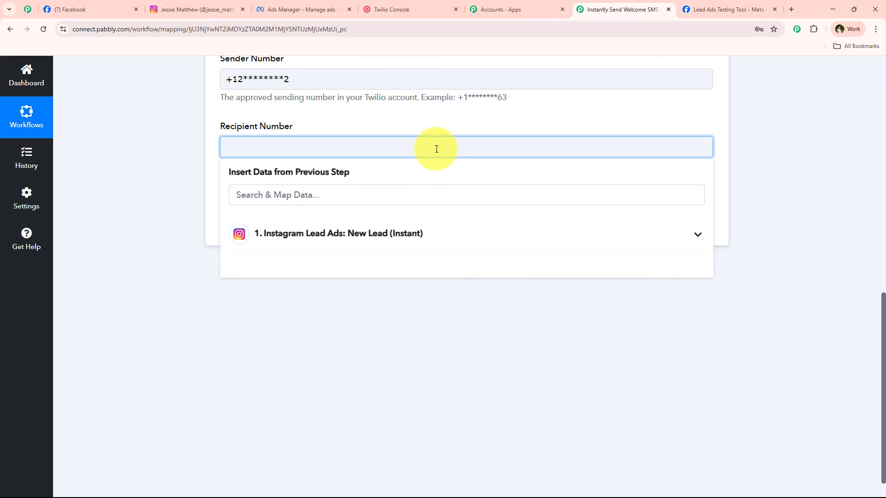
text(+9190*********9)
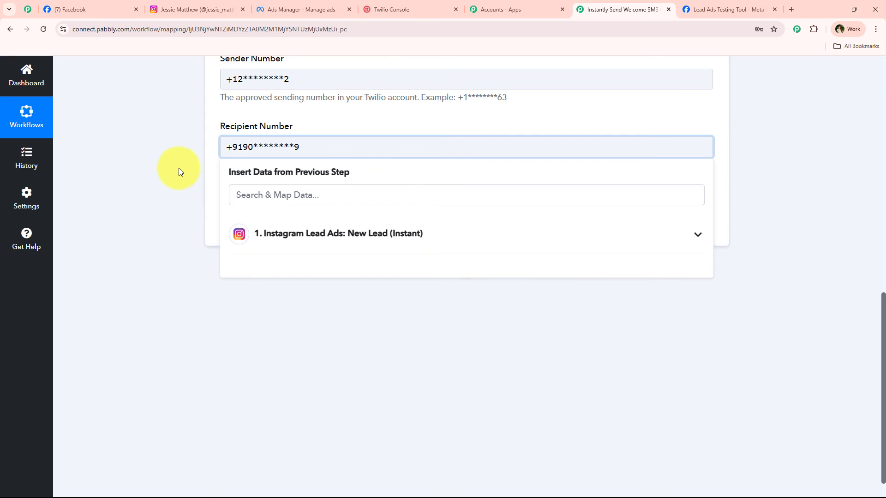
click(179, 168)
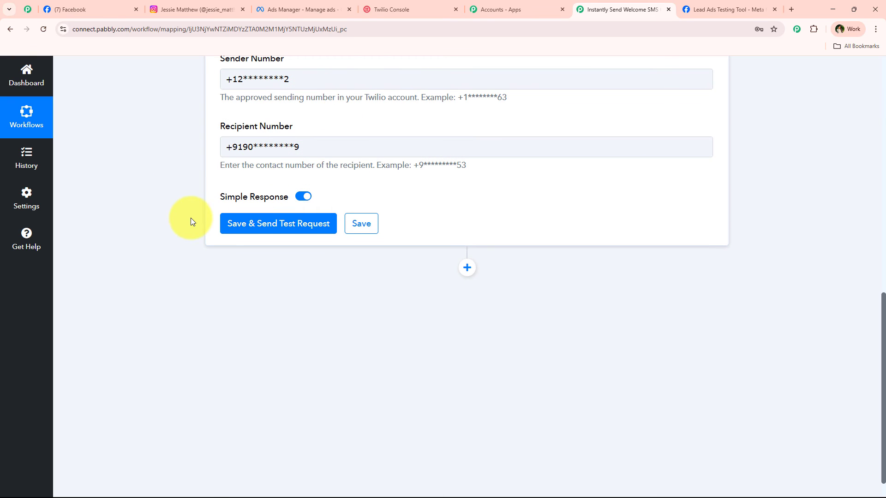
scroll(276, 217, down, 1)
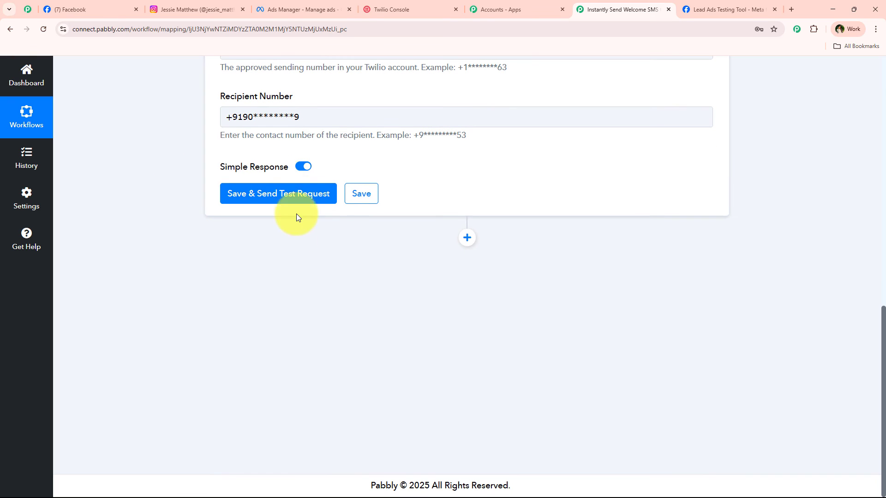
- Save and send the test SMS, then enlarge the response Body to read the 'Hi Test Lead' message
click(278, 193)
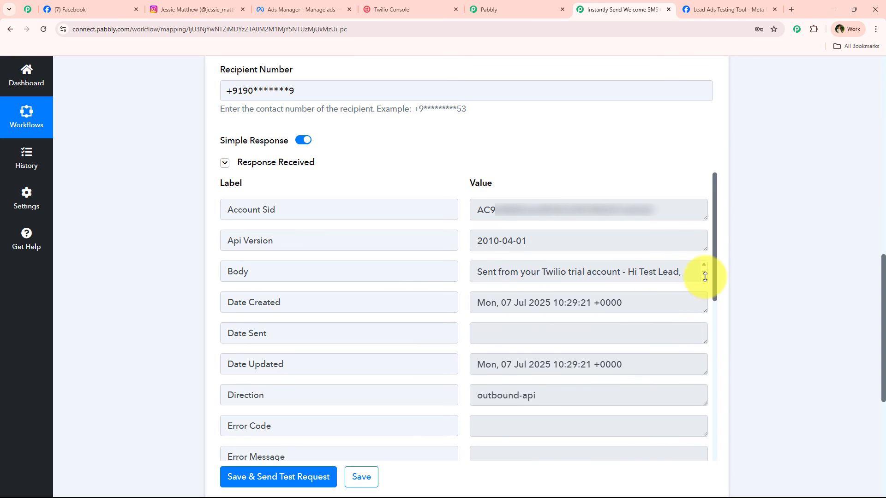
drag(704, 279, 704, 352)
click(685, 312)
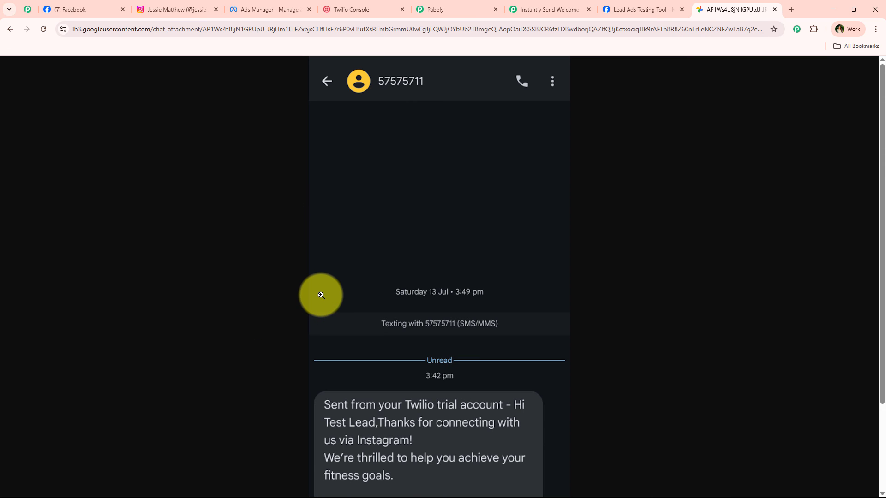
- Scroll through the screenshot of the welcome SMS to Test Lead, then return to the workflow tab
scroll(321, 296, down, 1)
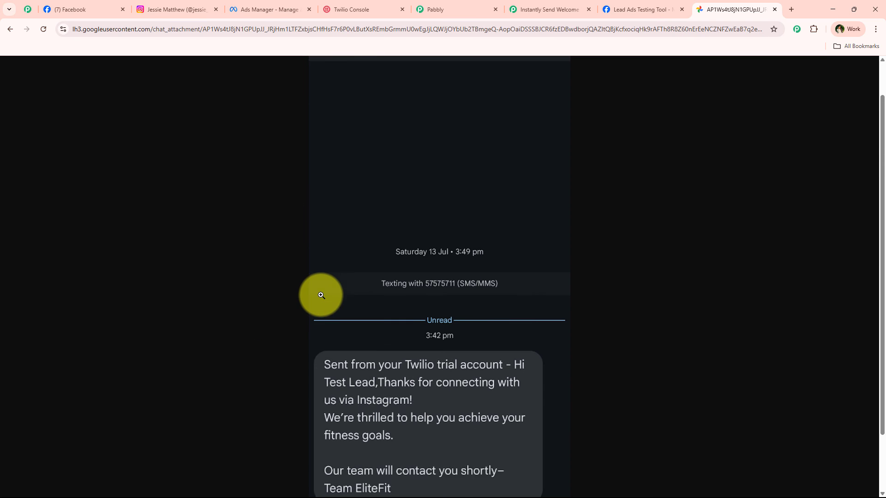
scroll(321, 296, down, 2)
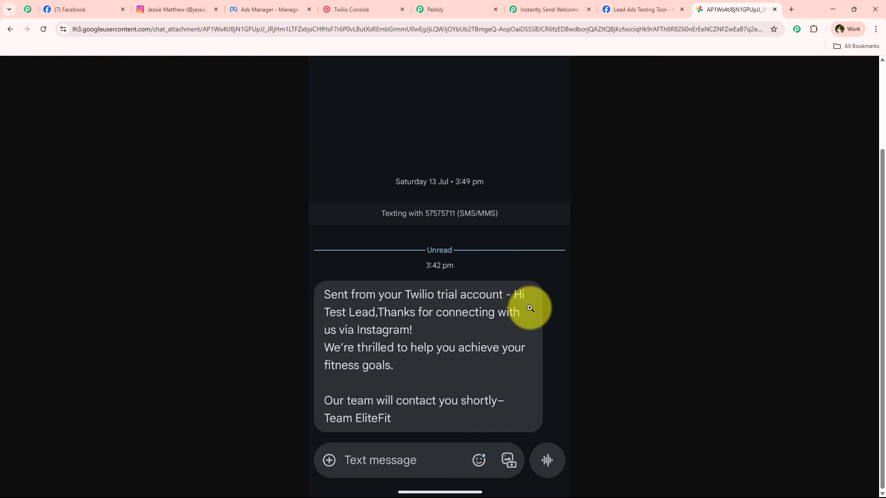
scroll(369, 350, up, 3)
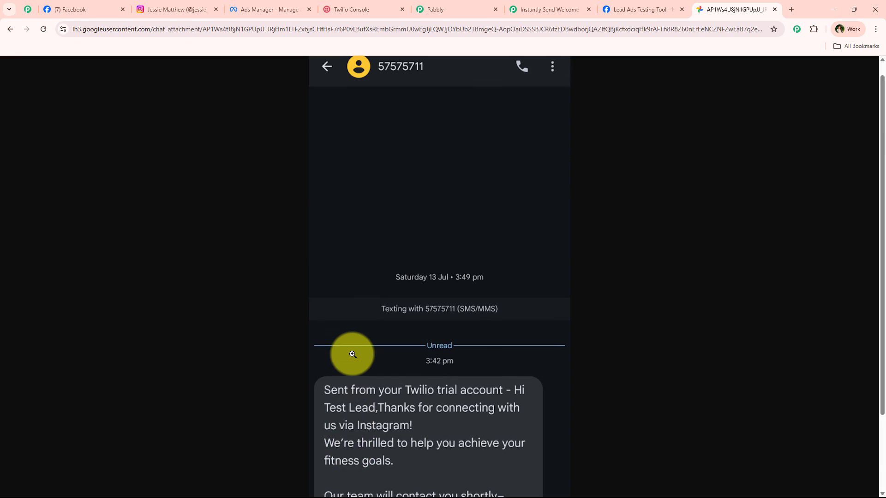
scroll(352, 352, down, 3)
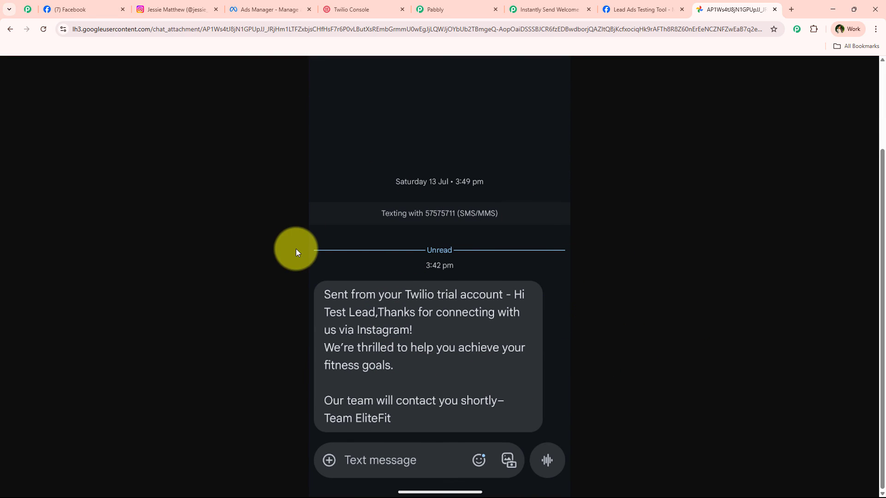
click(520, 5)
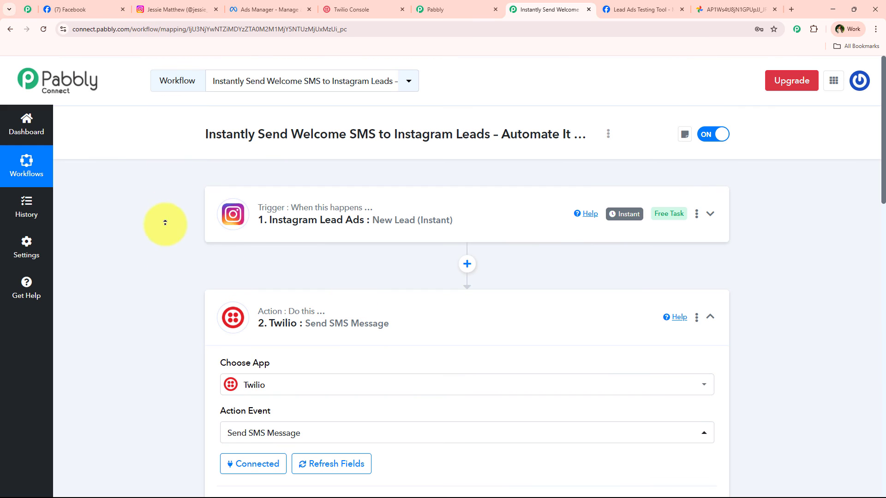
- Collapse the Twilio Send SMS step, glance at the Instagram and SMS screenshot tabs, and return to the workflow
click(409, 344)
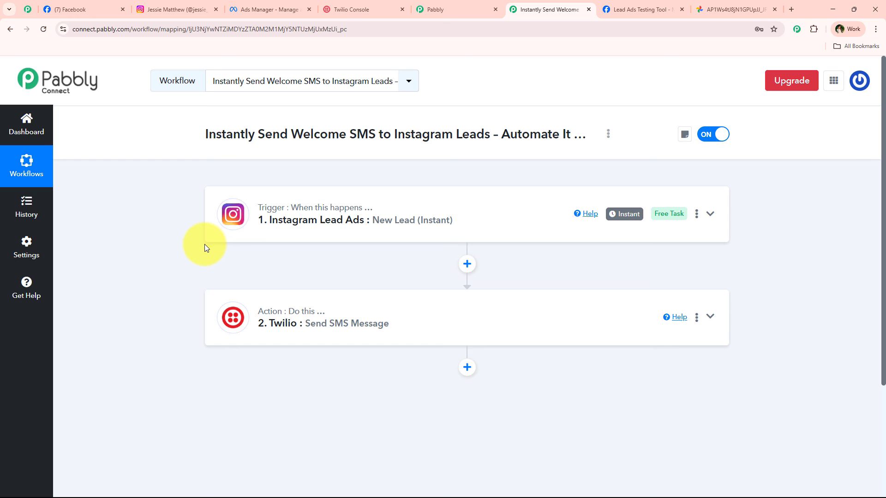
click(166, 4)
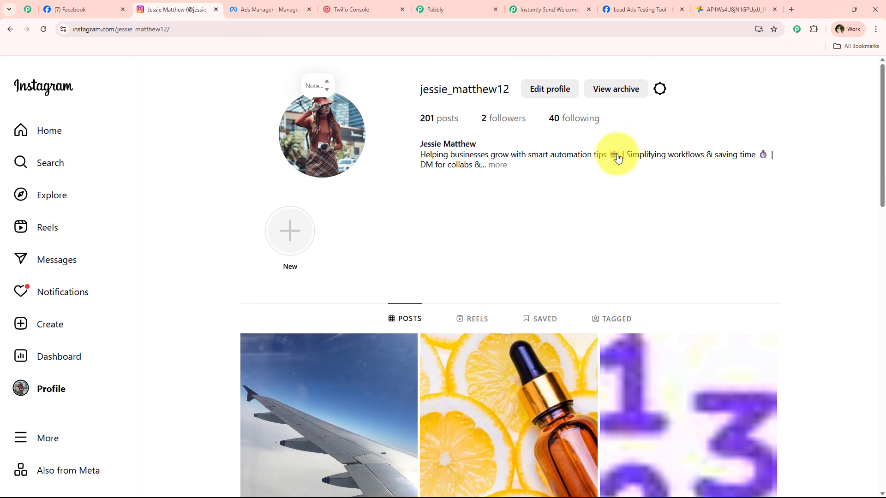
click(709, 5)
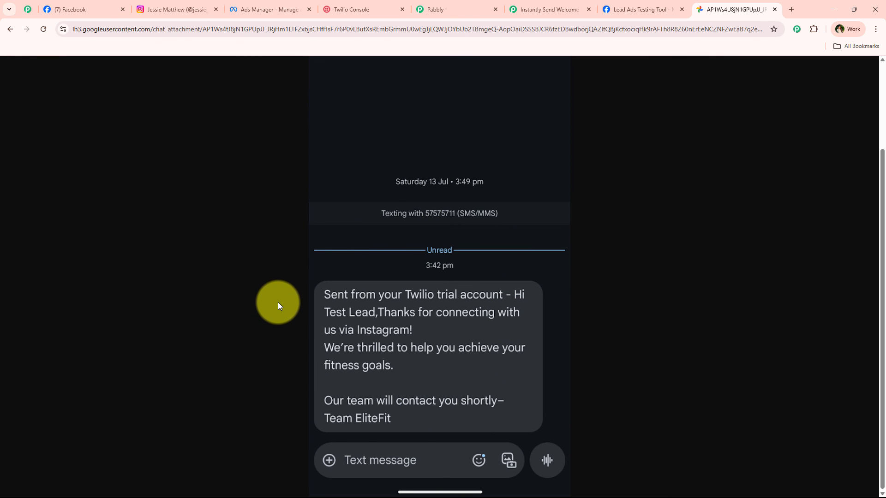
click(547, 9)
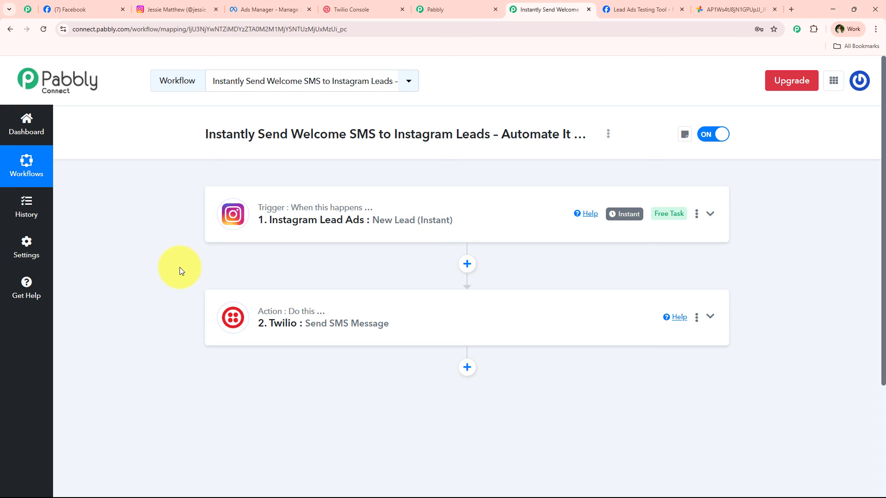